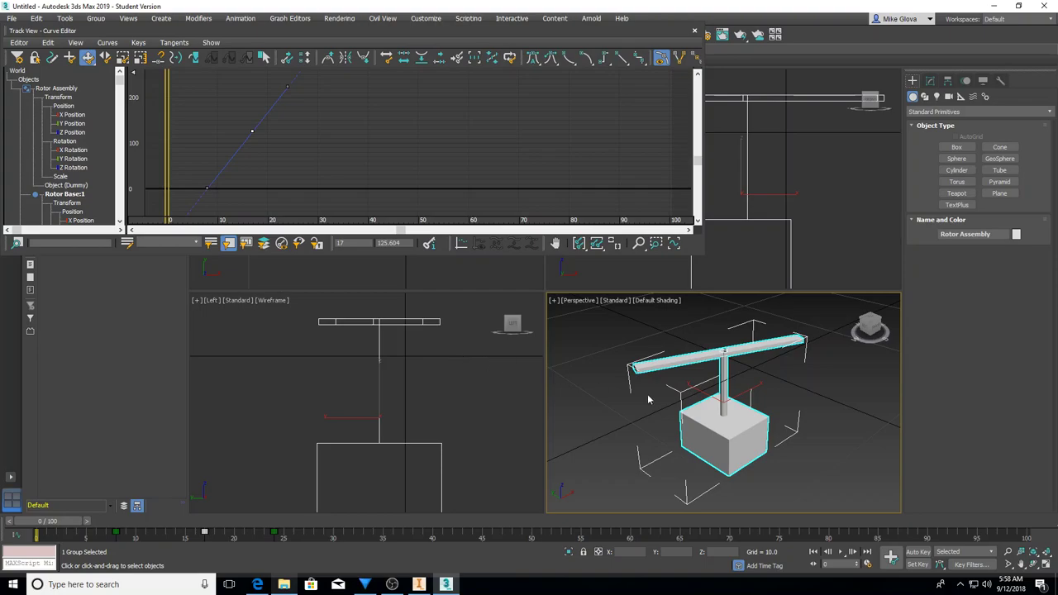
Preview the current animation, close the Curve Editor and reset to an empty scene without saving.
click(841, 552)
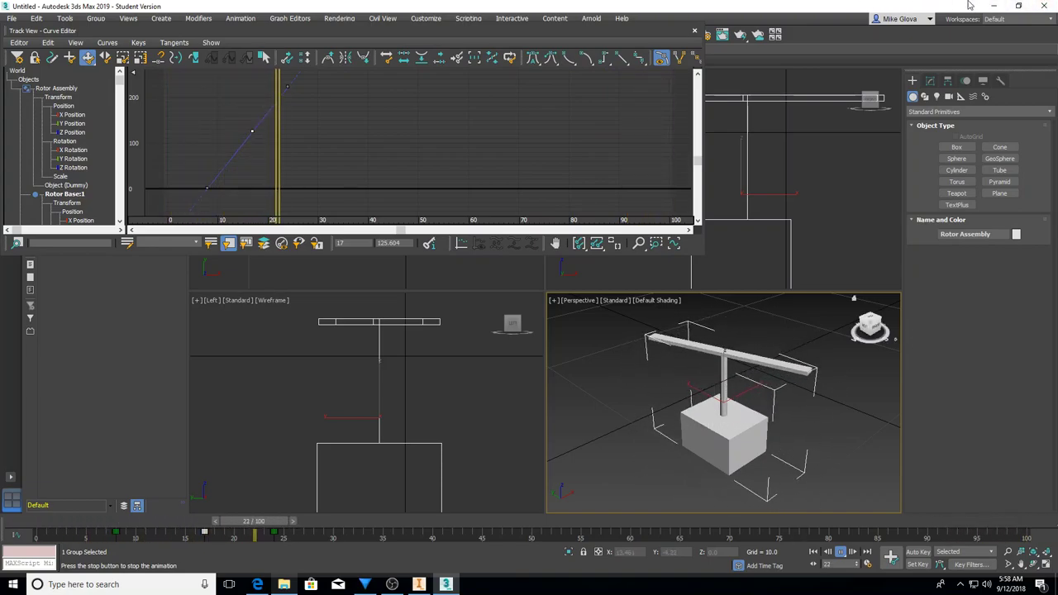
click(812, 552)
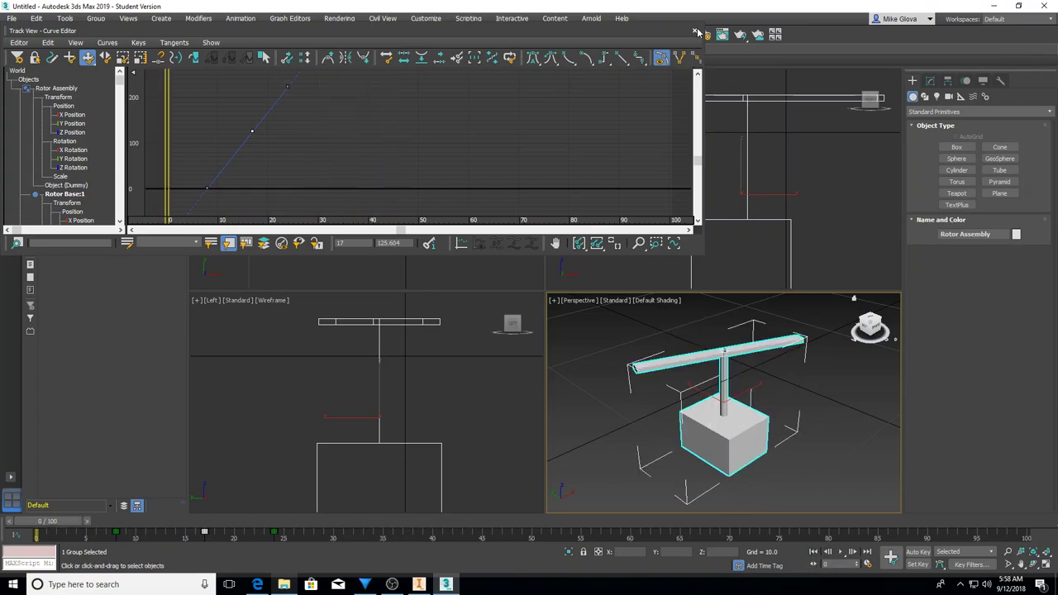
click(694, 32)
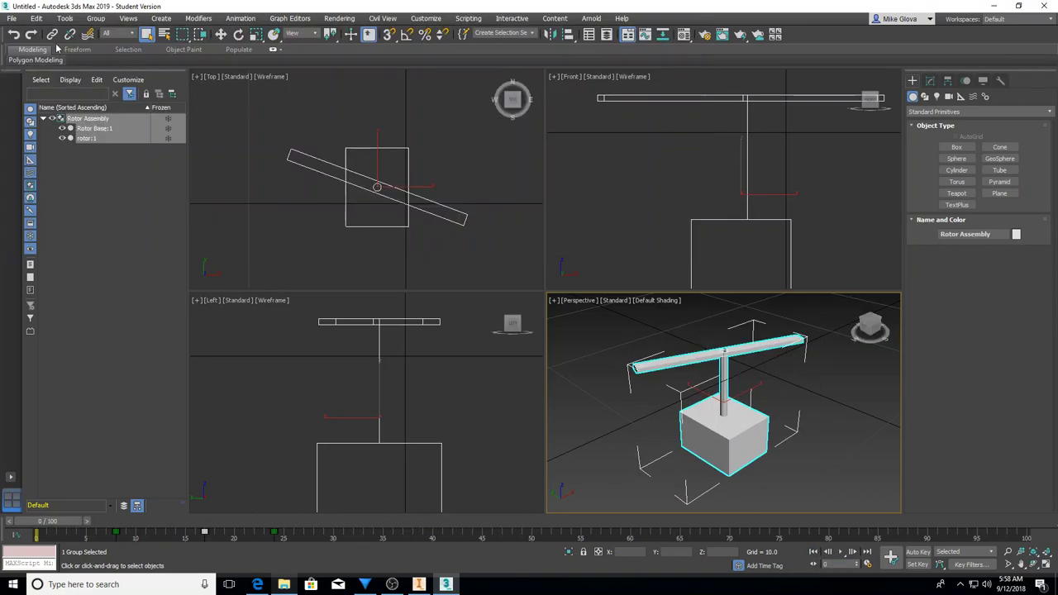
click(12, 18)
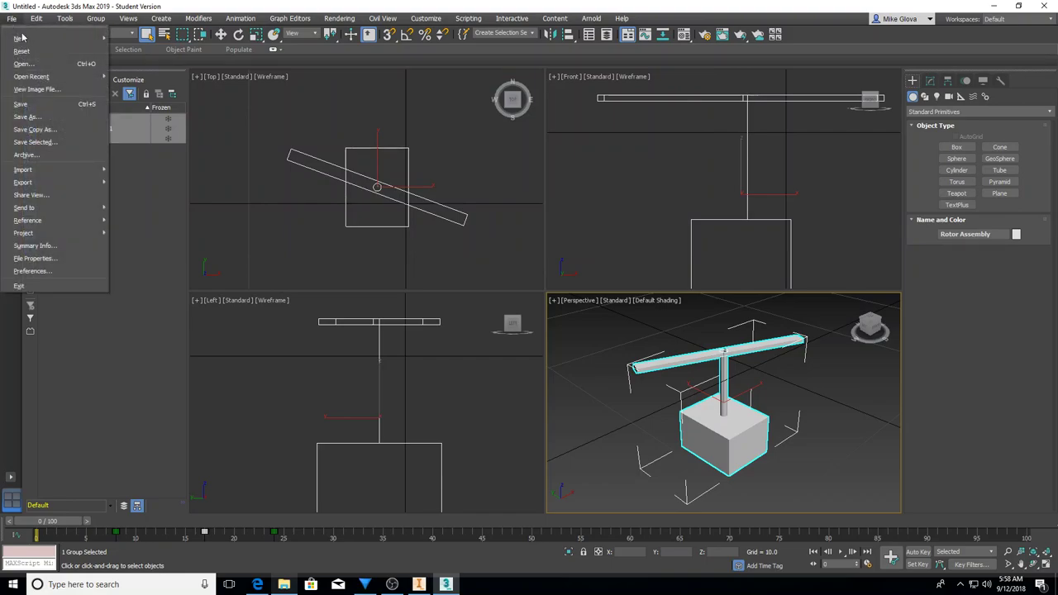
click(34, 54)
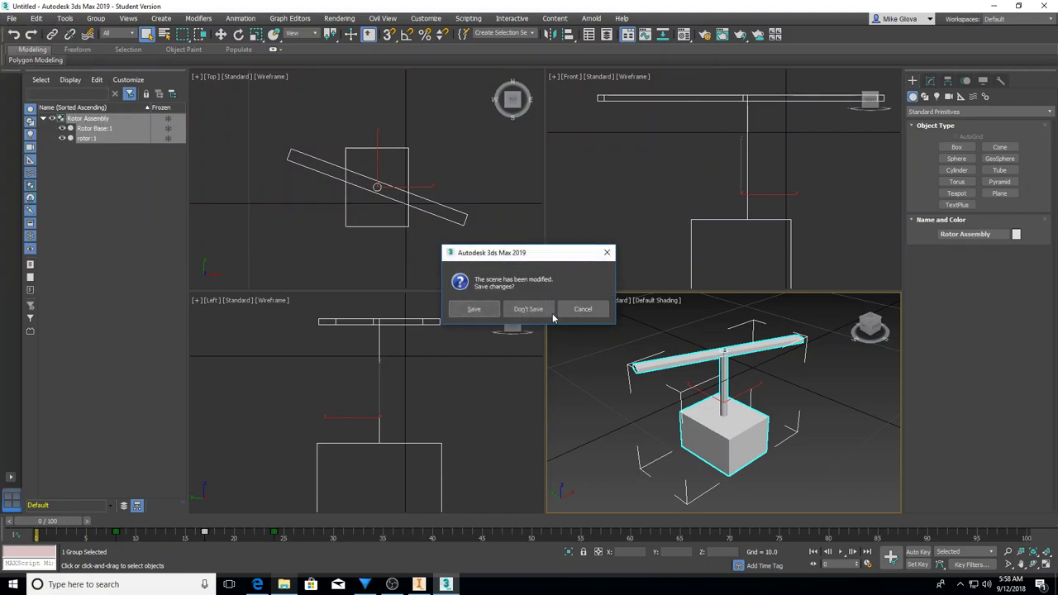
click(521, 311)
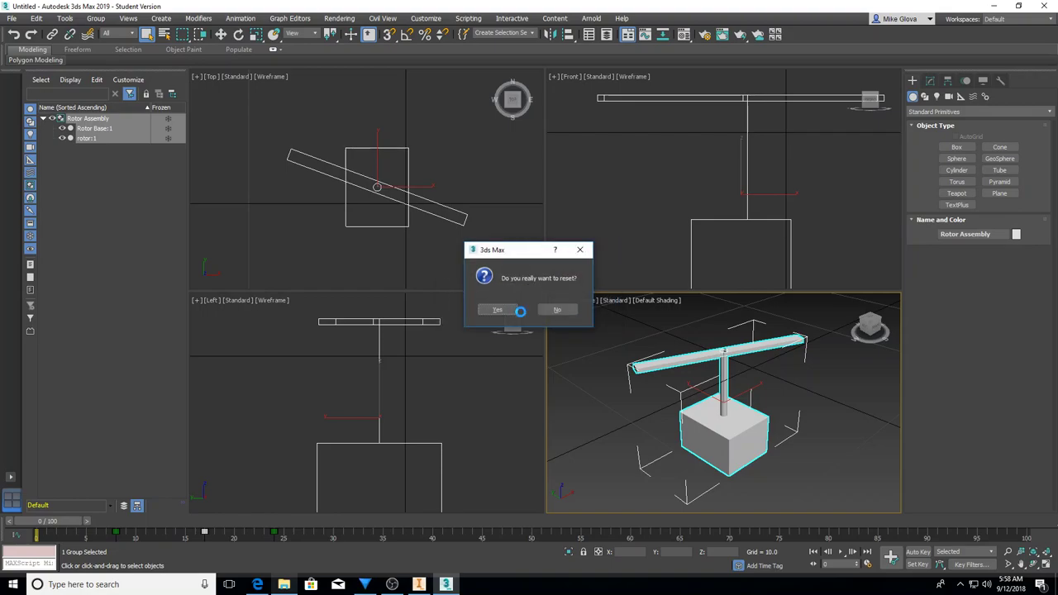
click(497, 310)
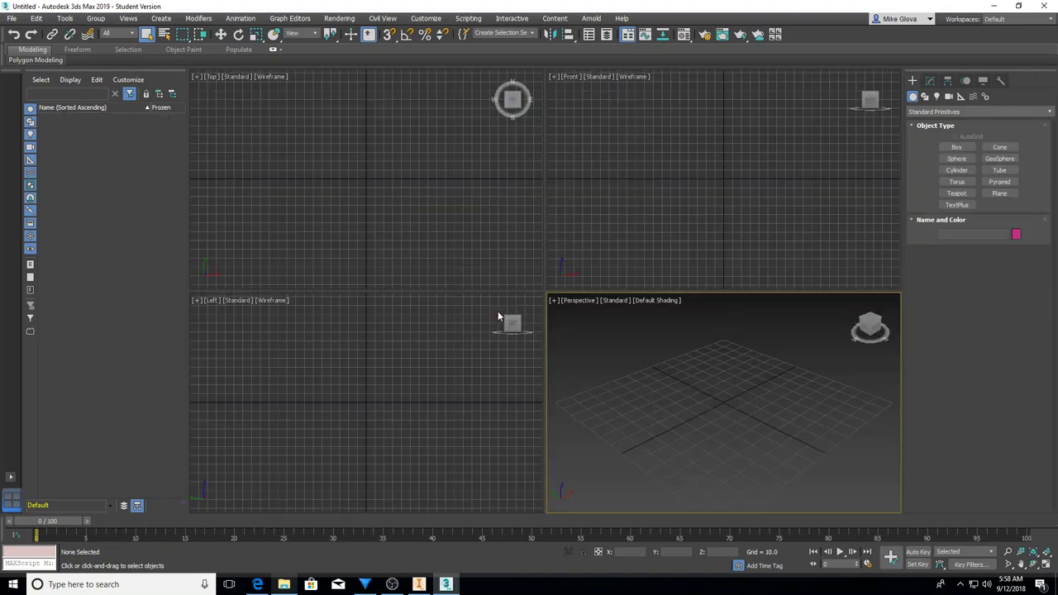
Import the Rotor Assembly file with the default Inventor import settings.
click(11, 19)
mouse_move(42, 171)
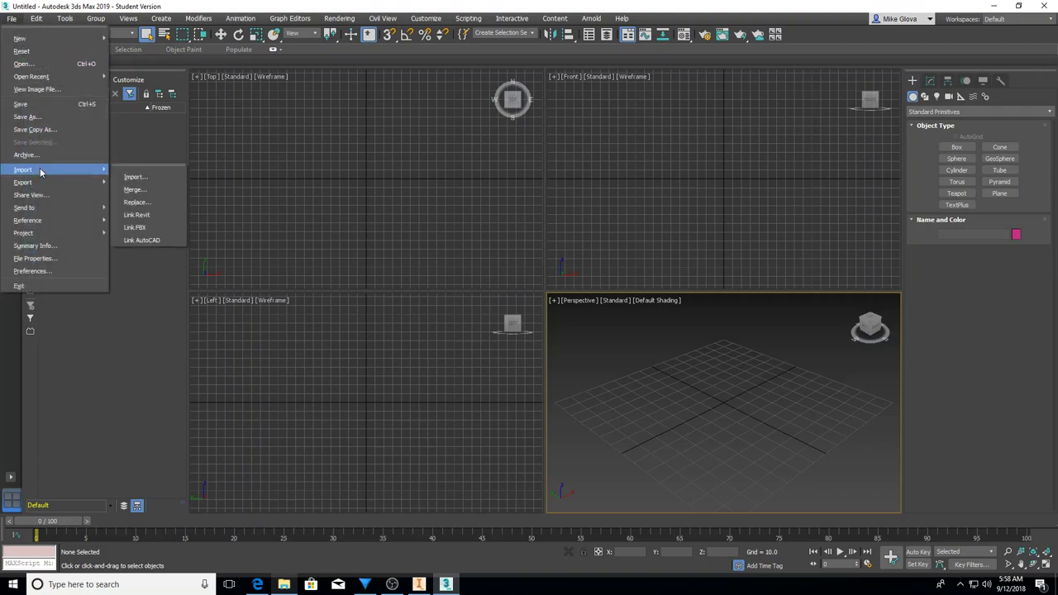
click(133, 177)
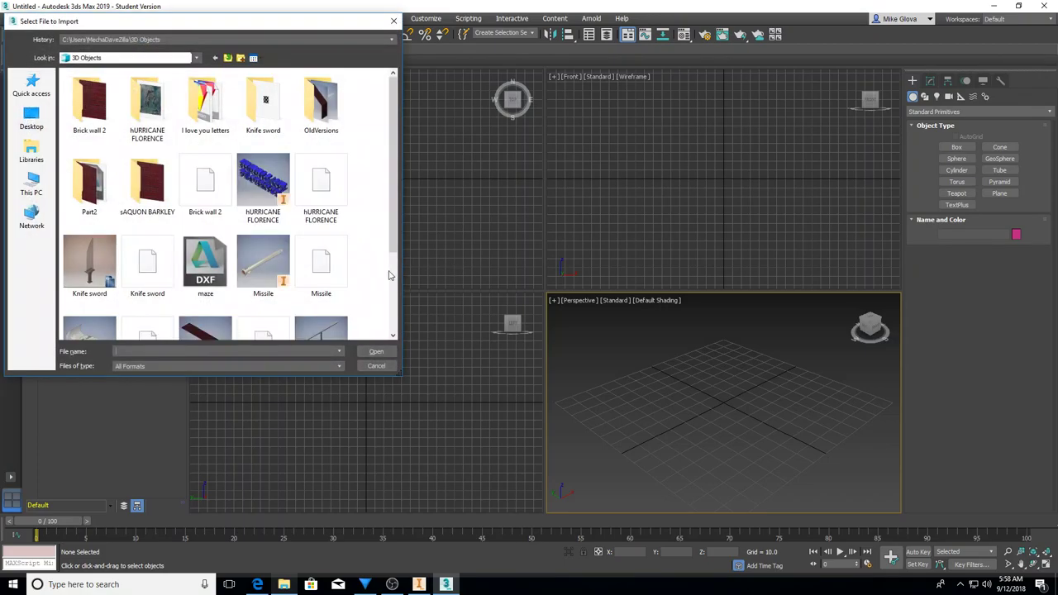
scroll(350, 253, down, 5)
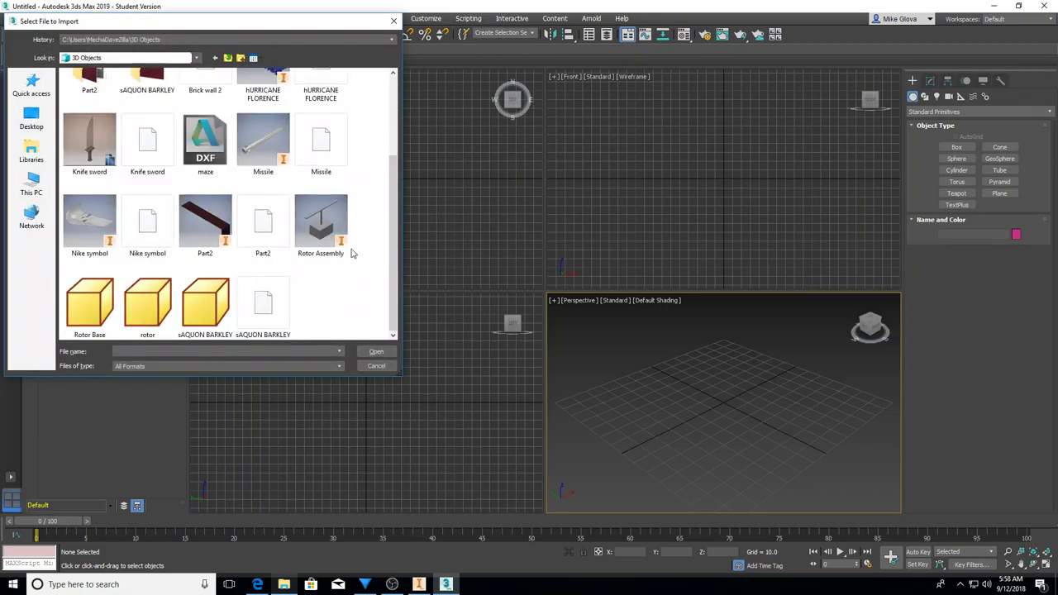
double_click(315, 222)
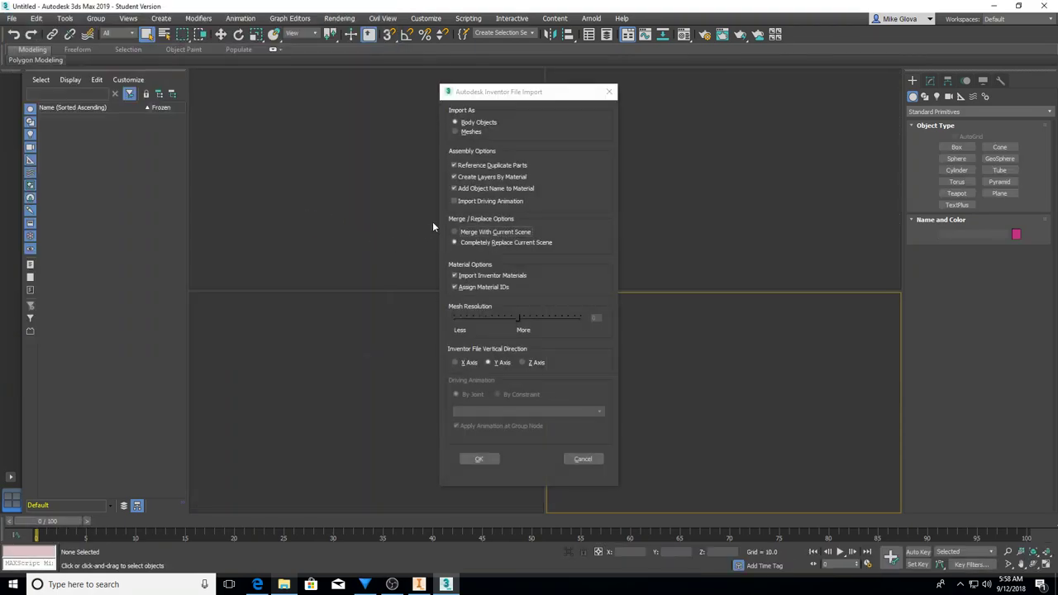
click(479, 460)
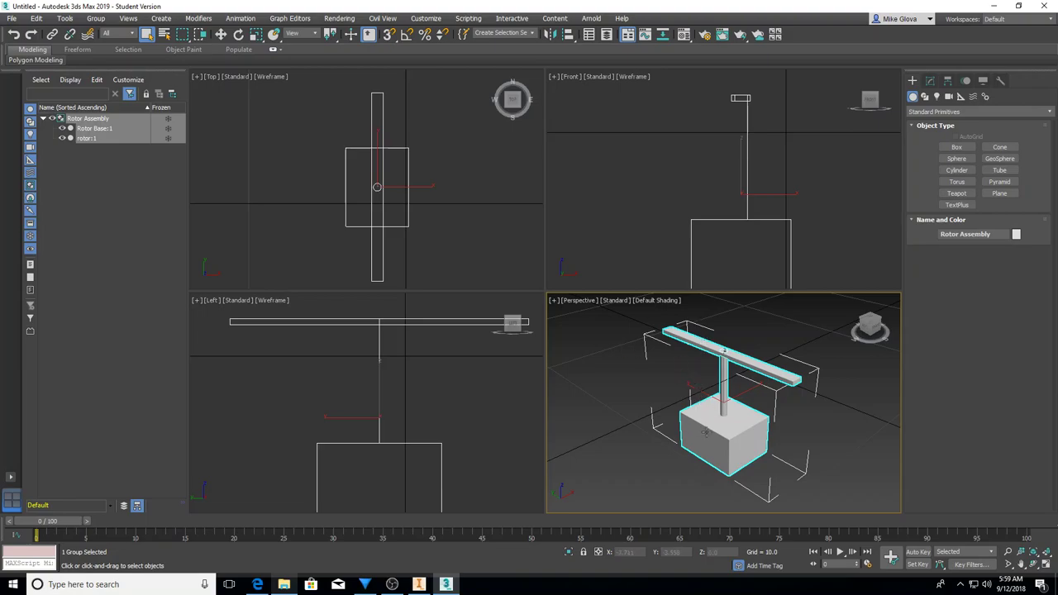
Open the Curve Editor for the Rotor Assembly, scroll to rotor:1 and select its Z Rotation track.
right_click(706, 433)
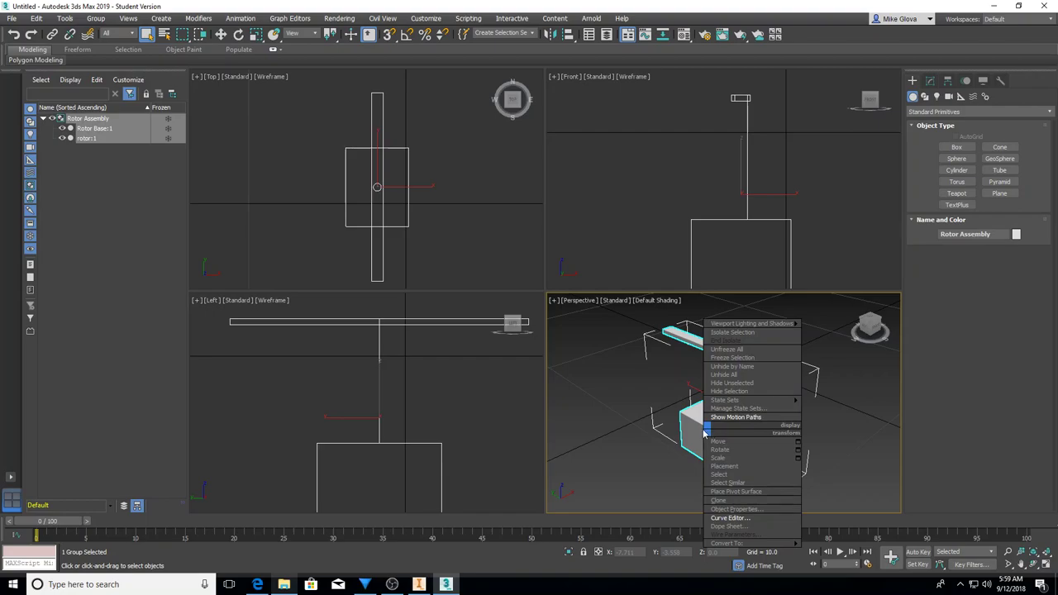
click(733, 518)
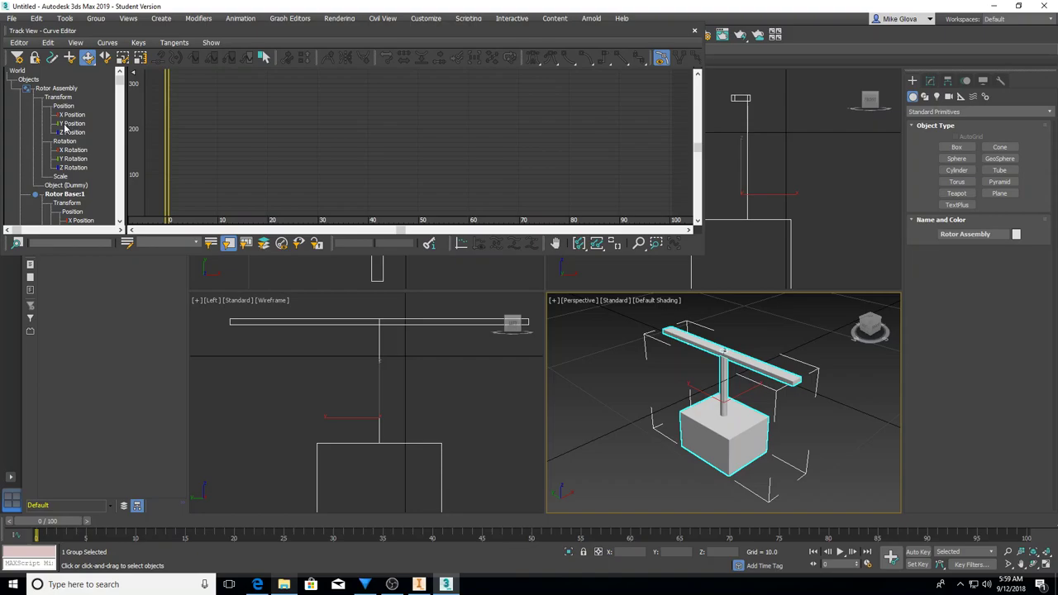
click(120, 222)
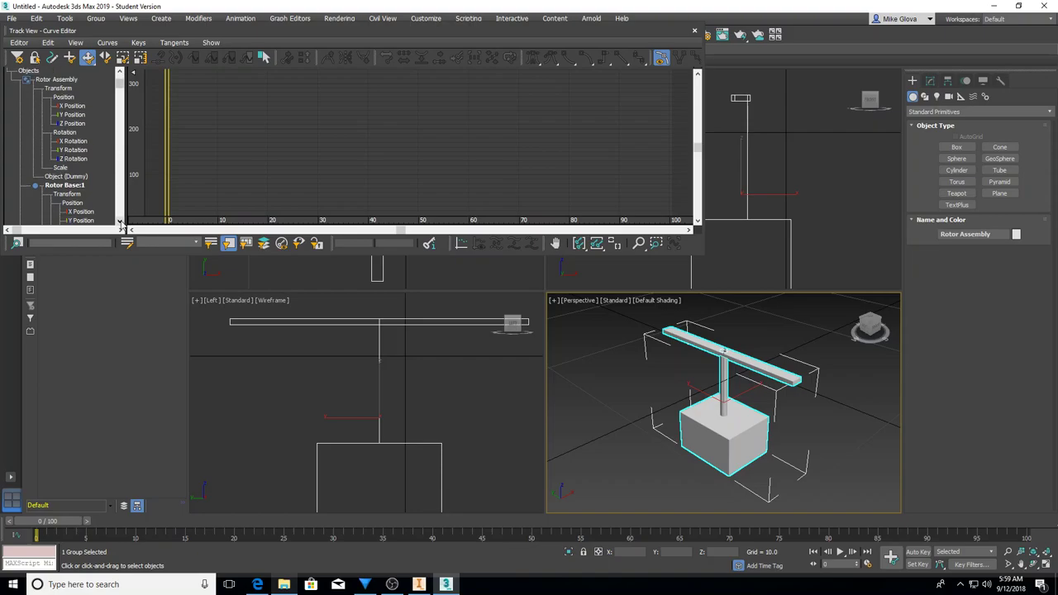
click(119, 223)
click(120, 222)
click(120, 222)
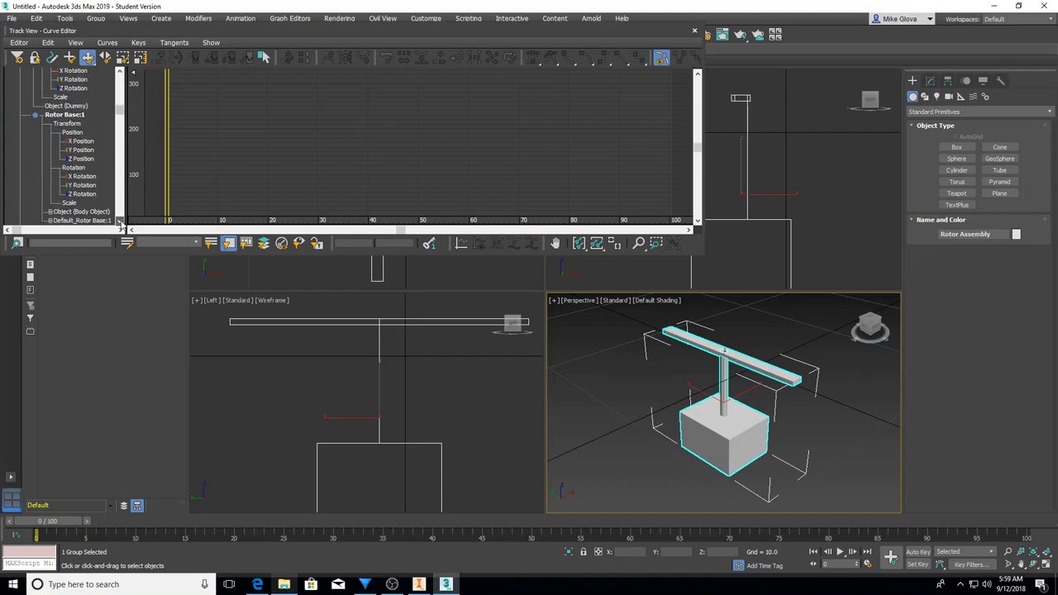
click(120, 222)
click(120, 222)
click(120, 222)
click(120, 223)
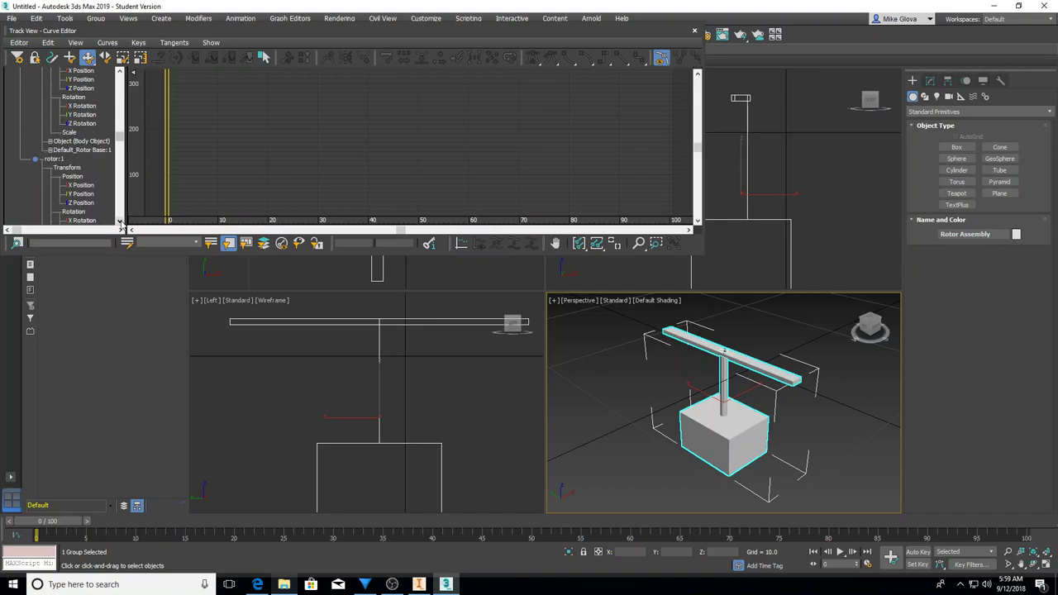
click(120, 222)
click(120, 223)
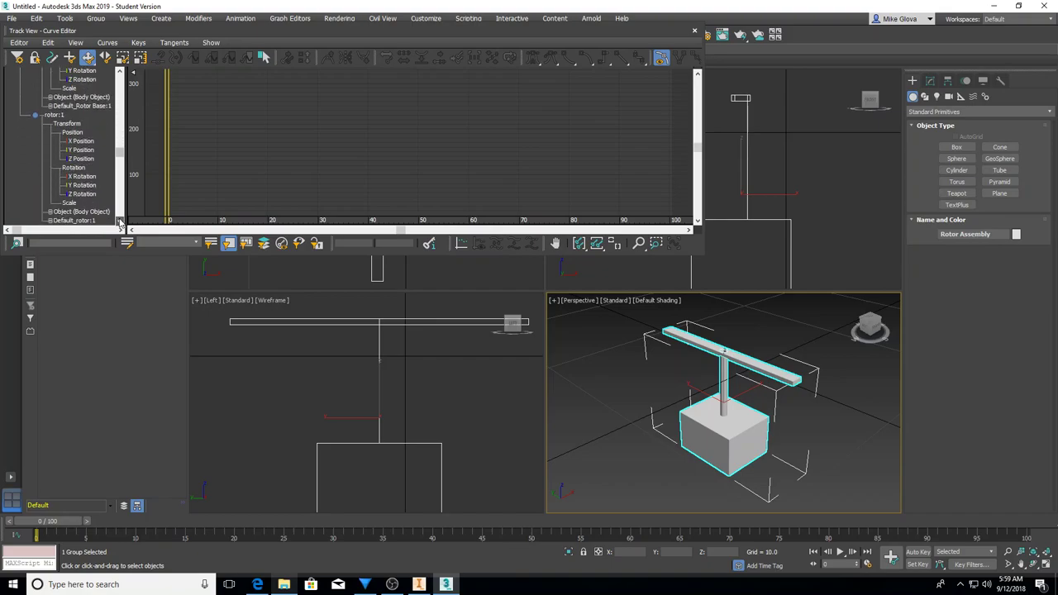
click(80, 194)
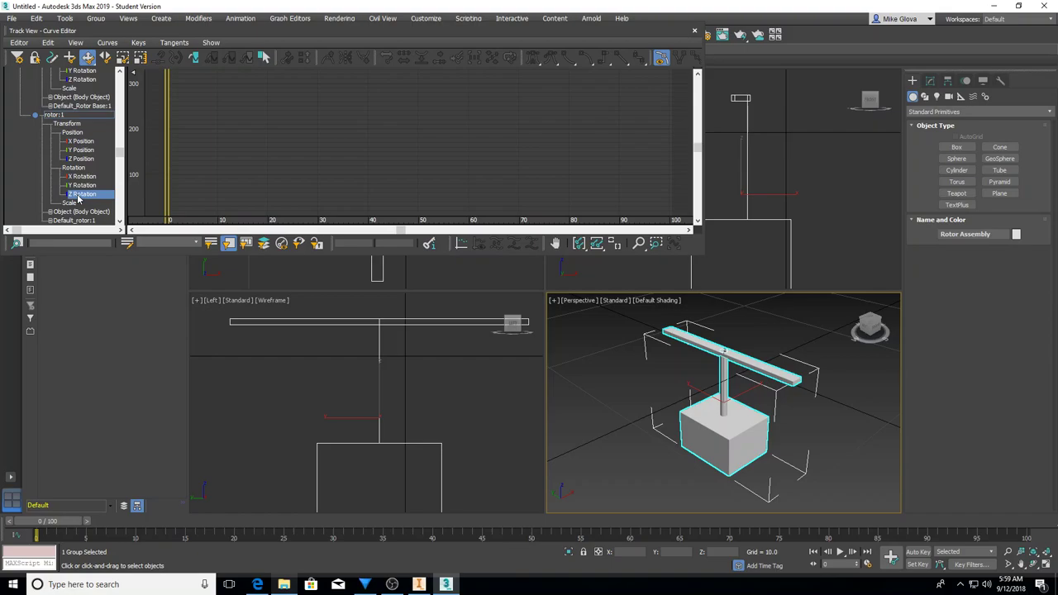
Assign a Linear Float controller to rotor:1's Z Rotation track.
right_click(80, 196)
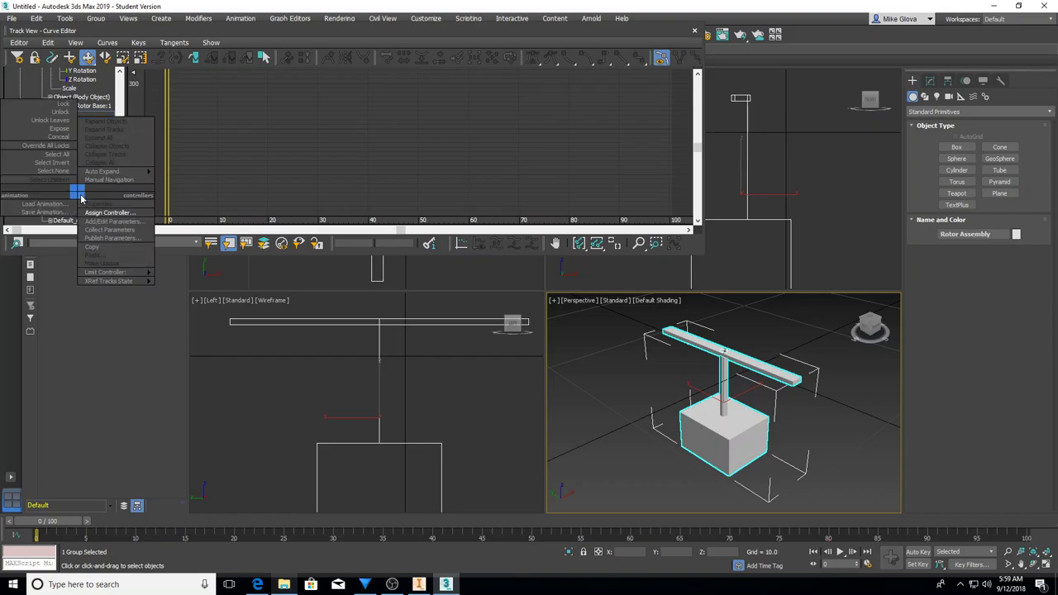
click(103, 213)
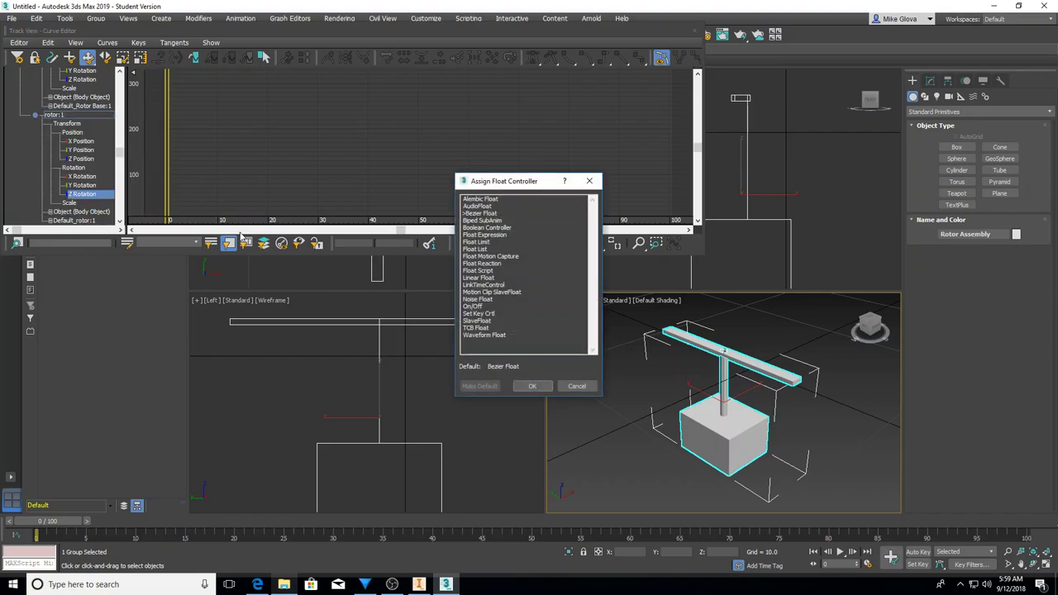
click(478, 278)
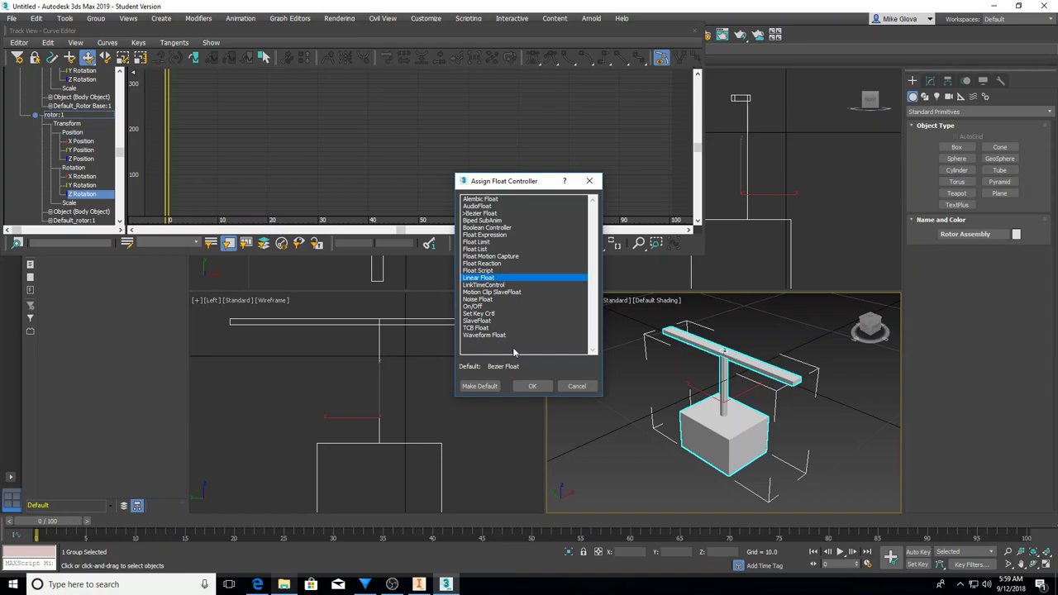
click(533, 386)
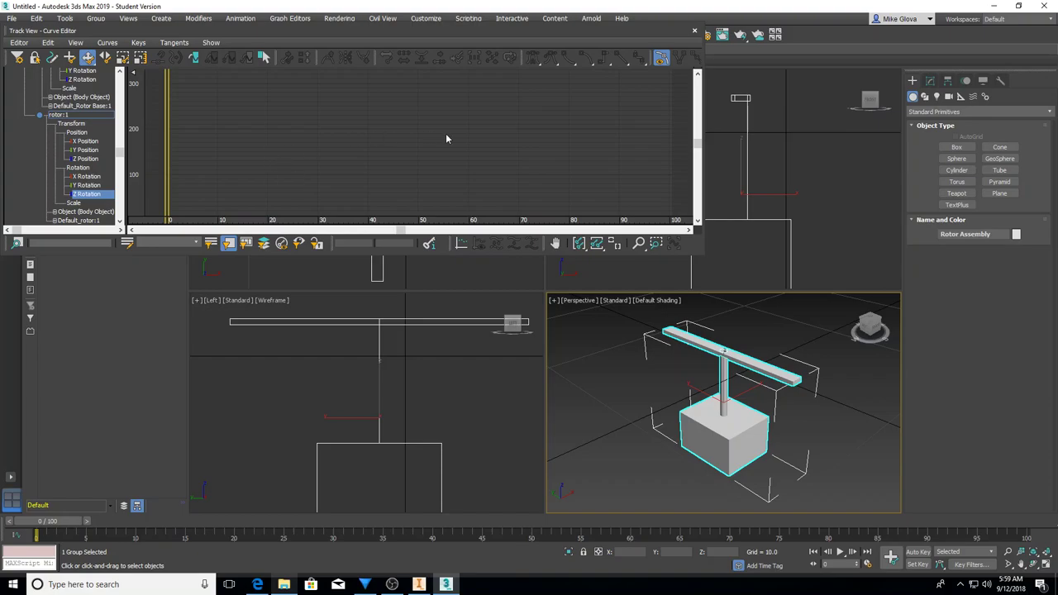
Scroll the graph to the curve and add Z Rotation keys at frames 3 and 11.
click(697, 222)
click(696, 222)
click(697, 221)
click(697, 222)
click(697, 221)
click(696, 221)
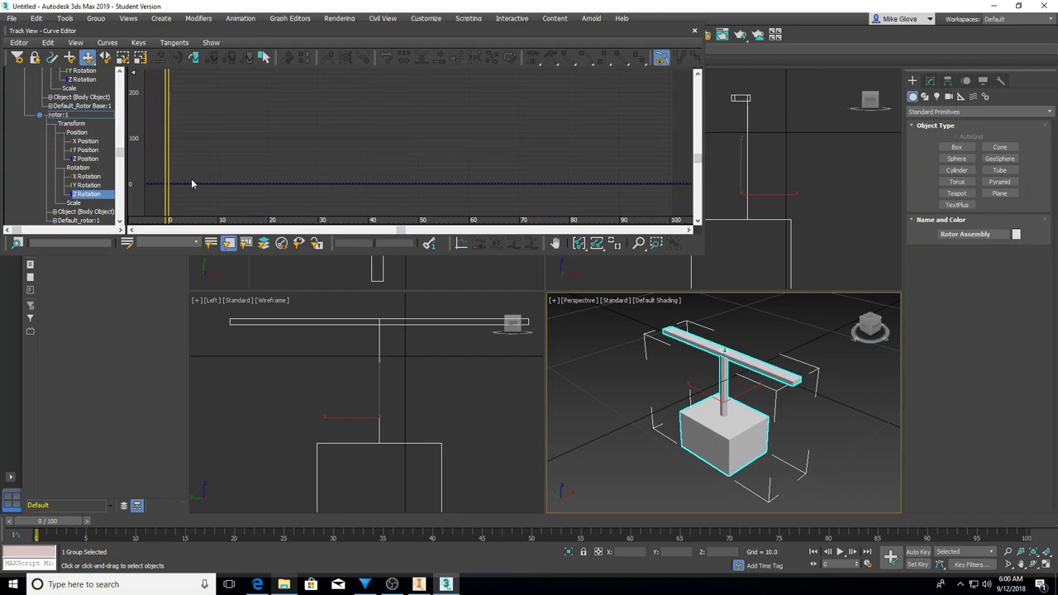
key(a)
click(182, 185)
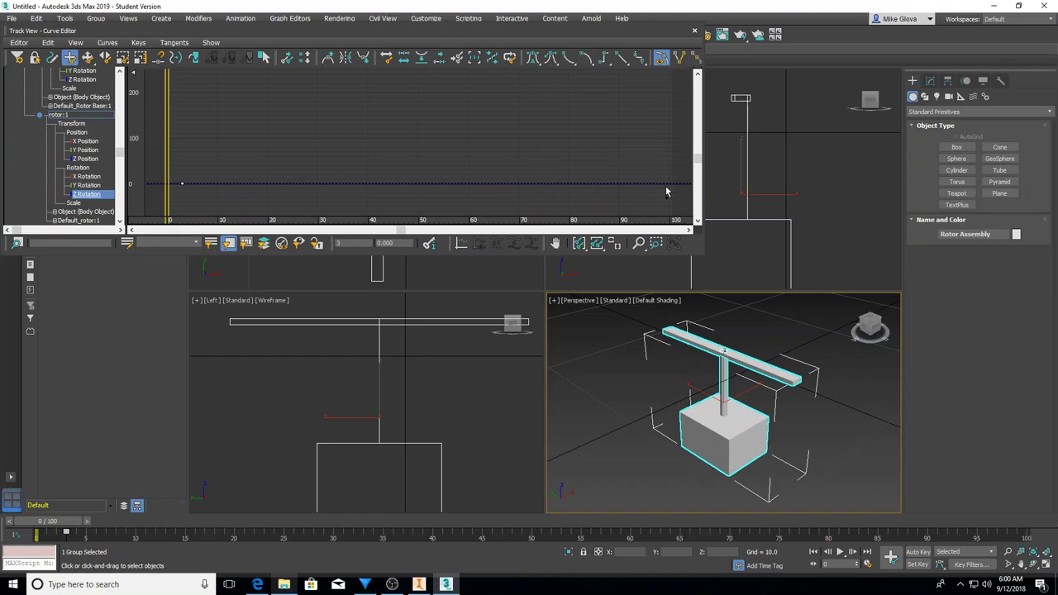
click(221, 183)
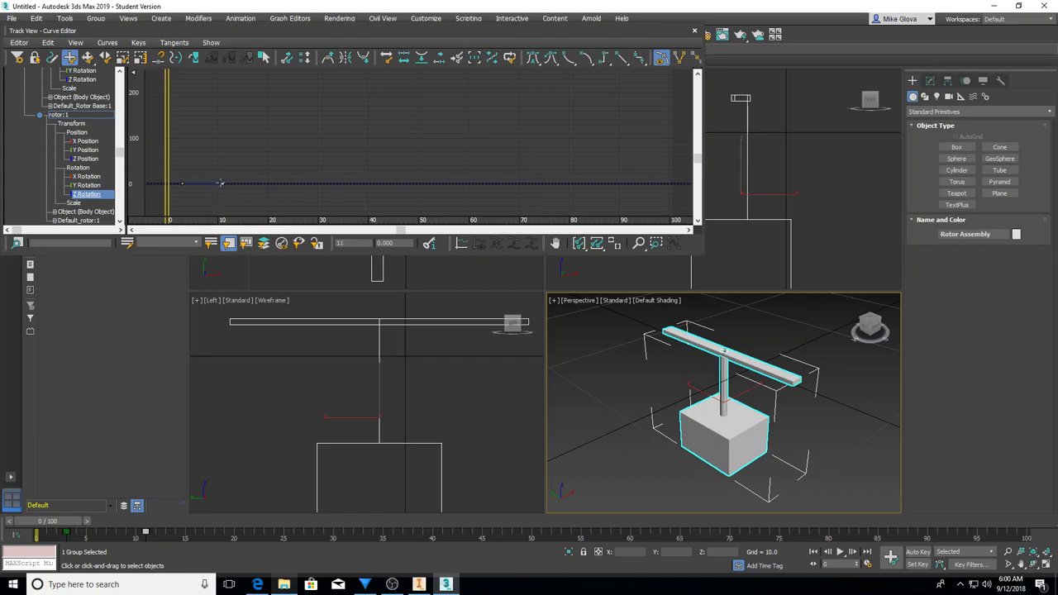
Move the frame 10 Z Rotation key up to about 143.7, then preview the rotation.
right_click(239, 140)
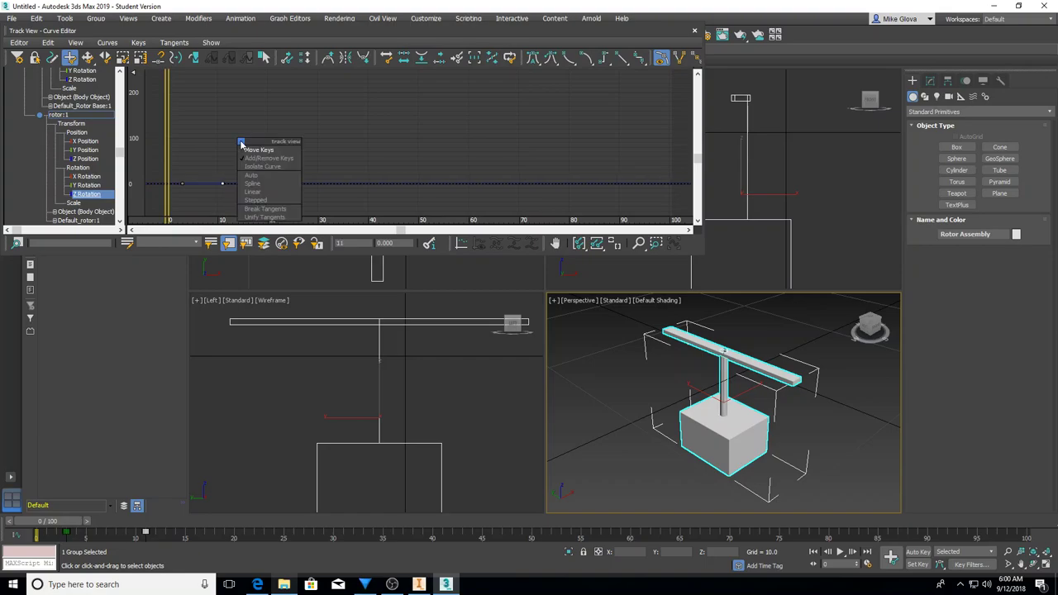
click(259, 151)
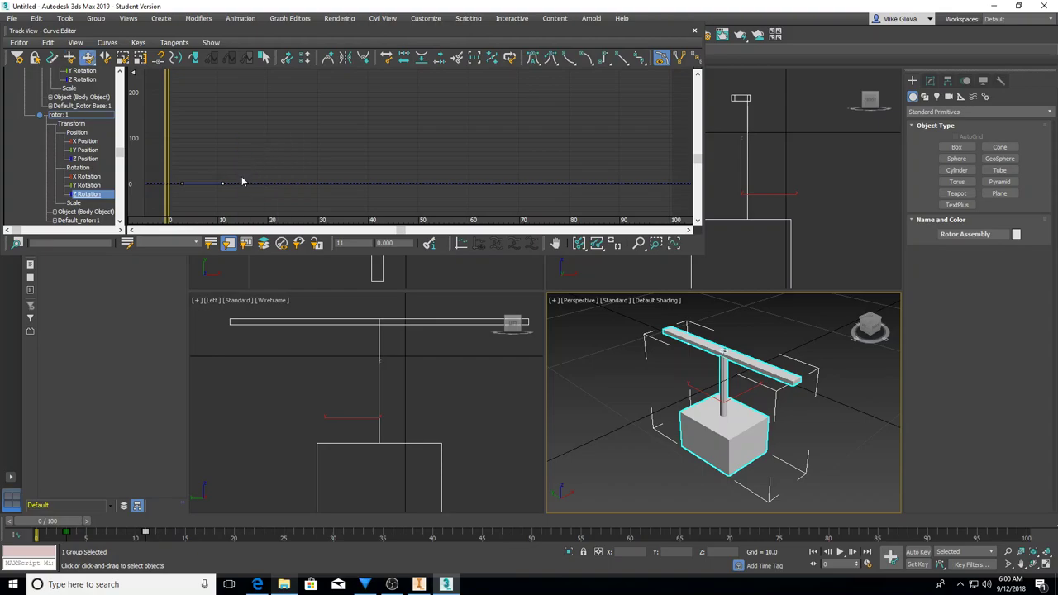
drag(223, 183, 219, 117)
click(840, 553)
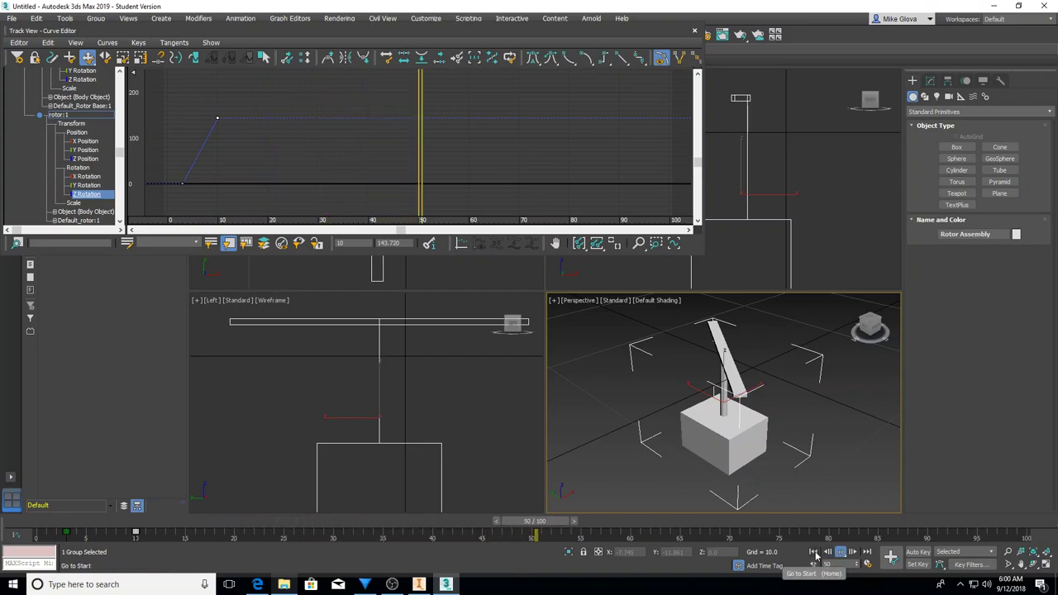
click(813, 552)
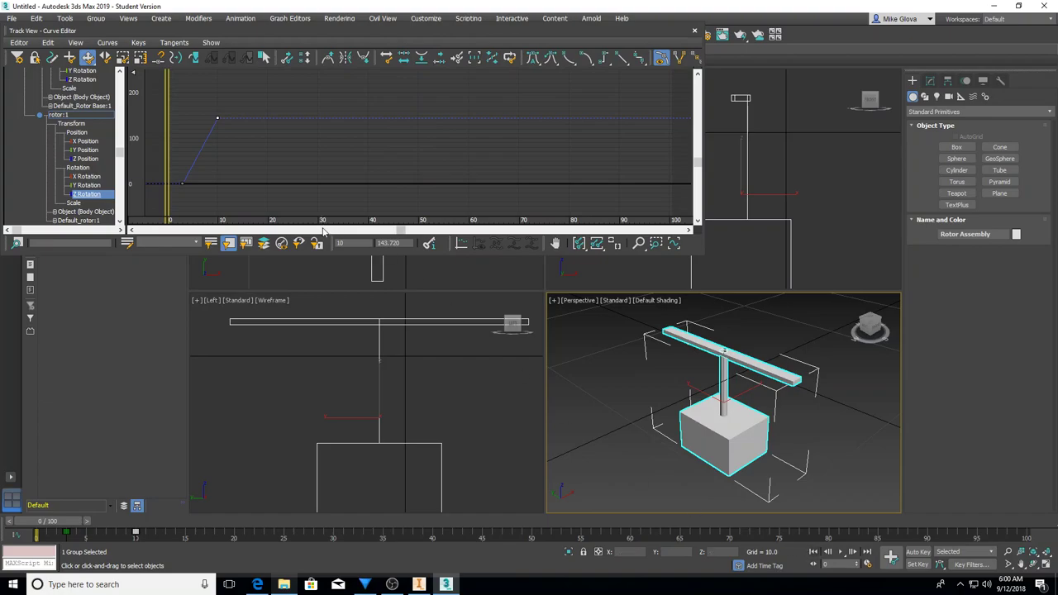
Set the Z Rotation curve's out-of-range type to Cycle and preview the repeating turn.
click(183, 184)
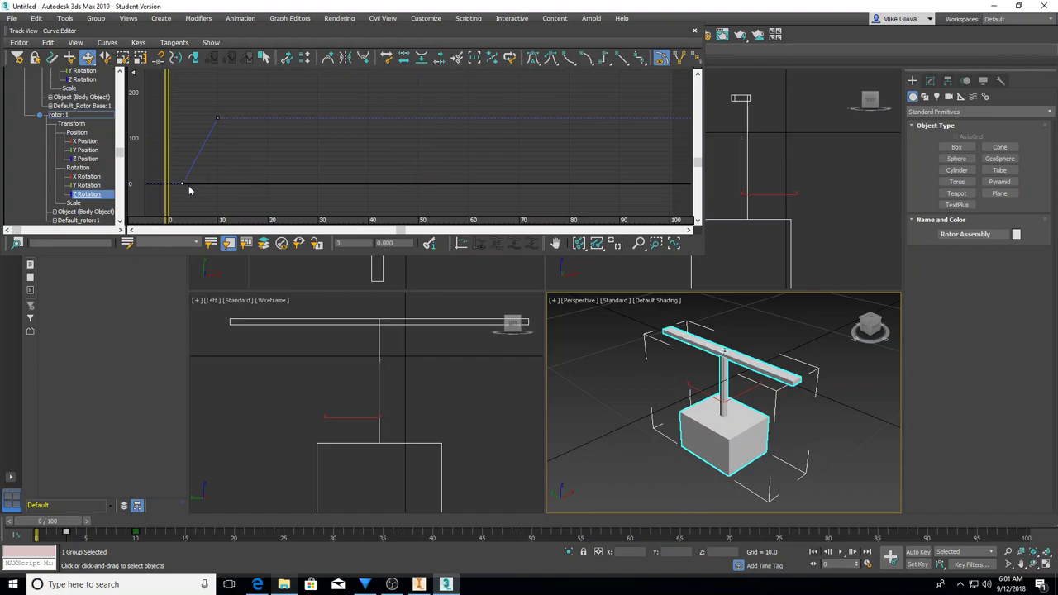
click(194, 58)
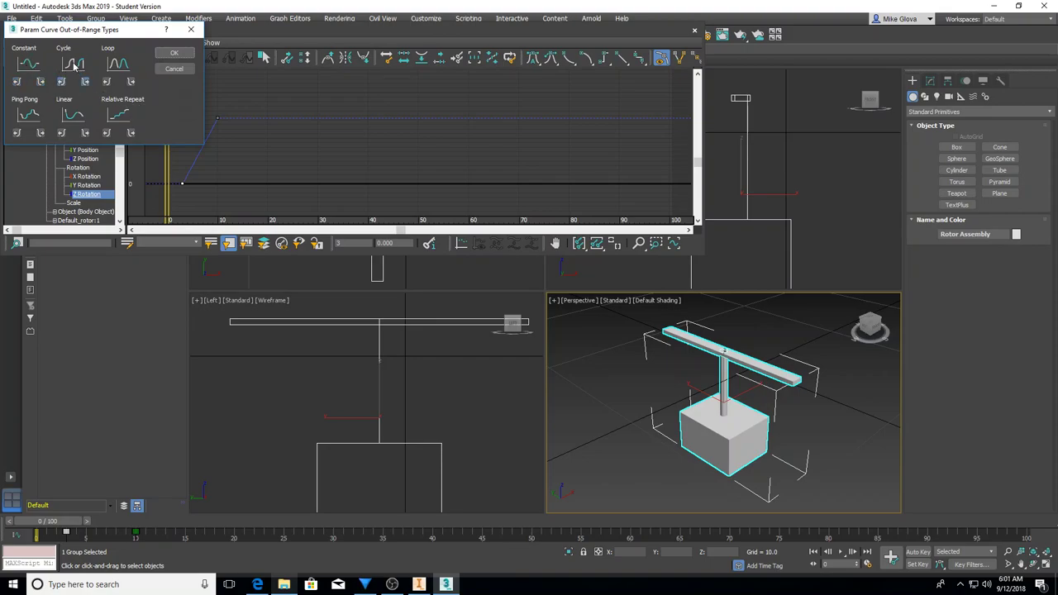
click(174, 54)
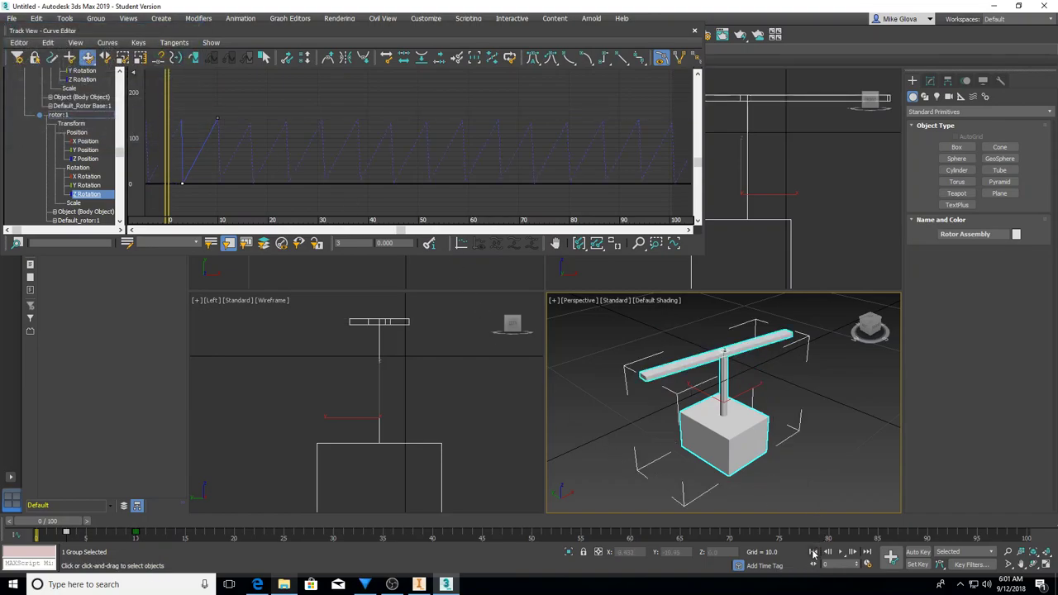
click(840, 551)
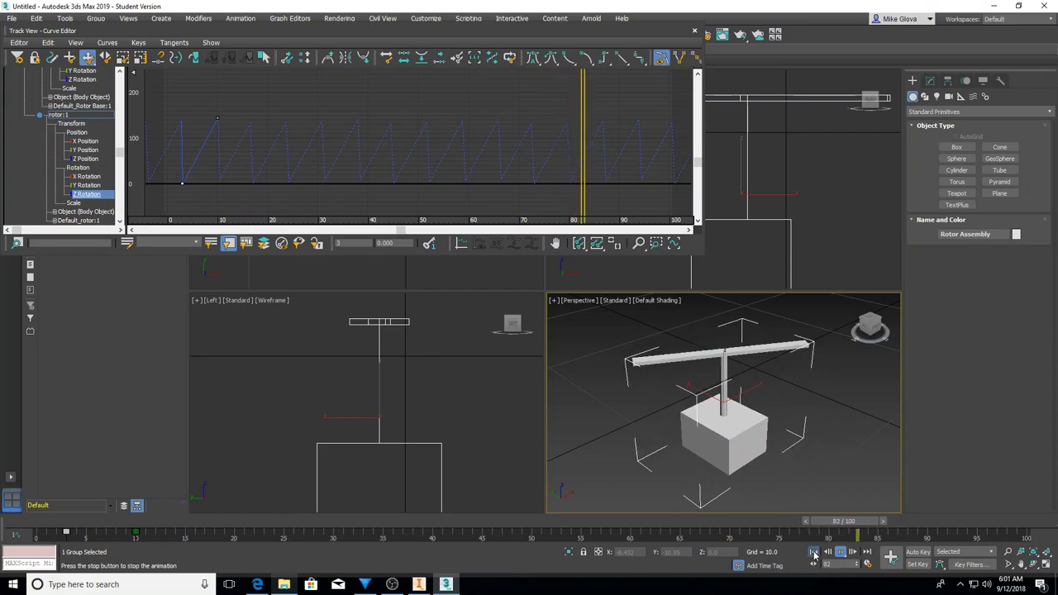
click(813, 552)
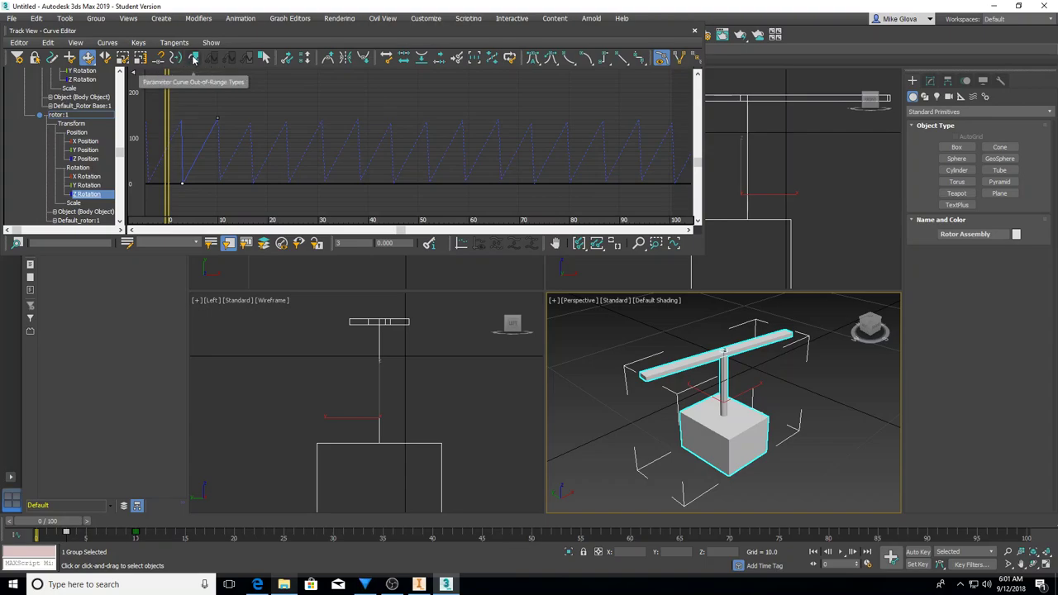
Change the out-of-range type to Relative Repeat and play back the continuous spin.
click(194, 58)
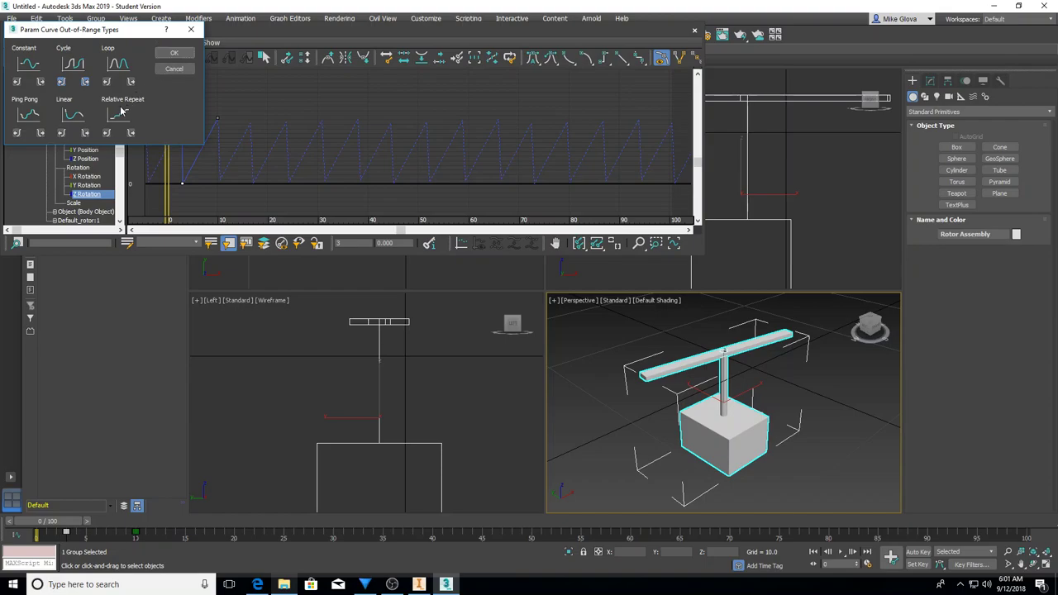
click(173, 54)
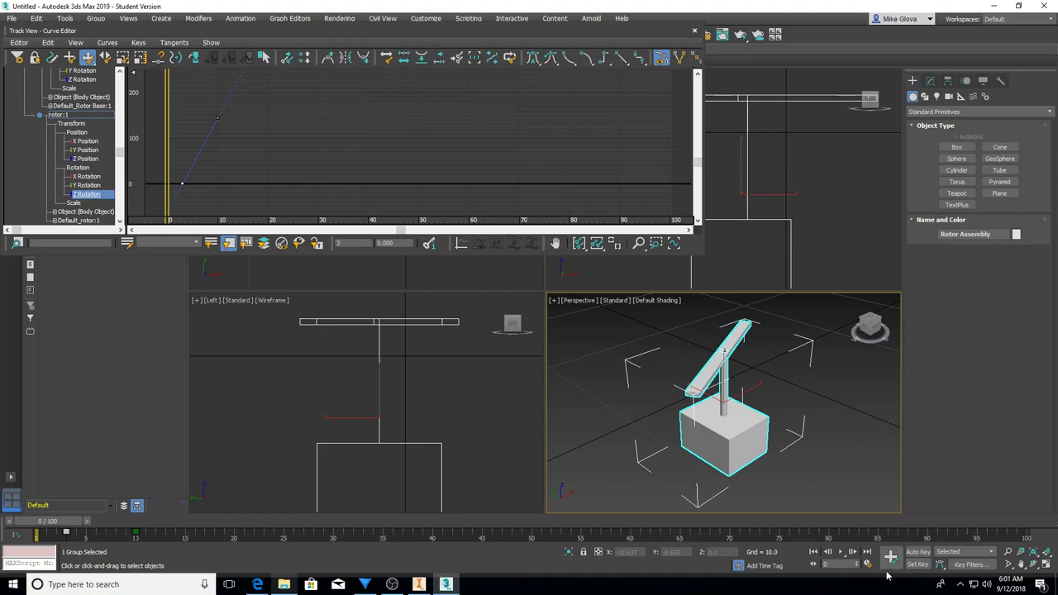
click(841, 552)
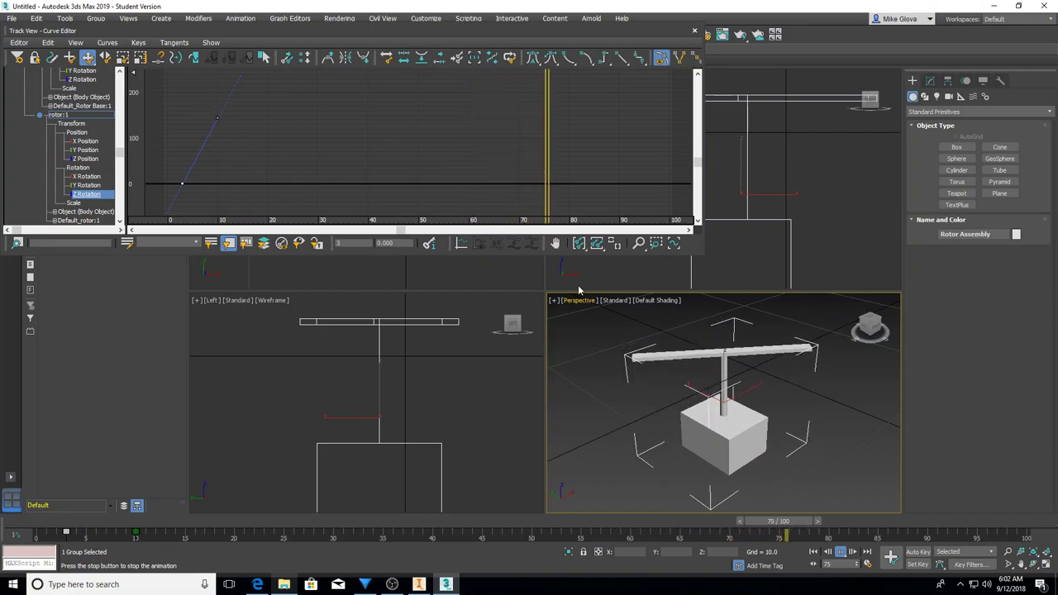
click(814, 552)
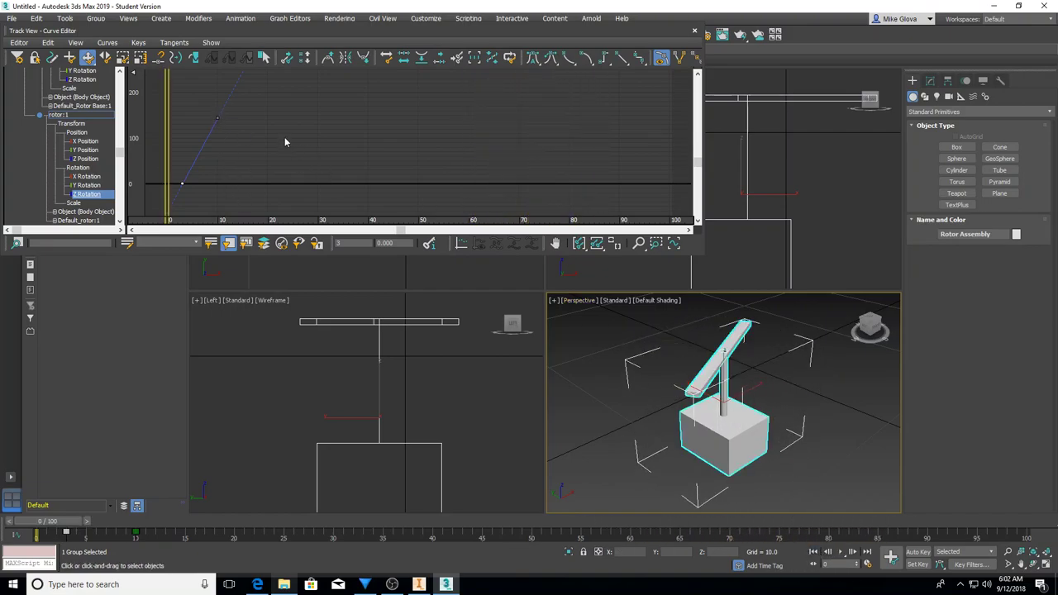
Adjust the second Z Rotation key to frame 8 at about 154.6°, checking speed with playback.
drag(217, 119, 240, 73)
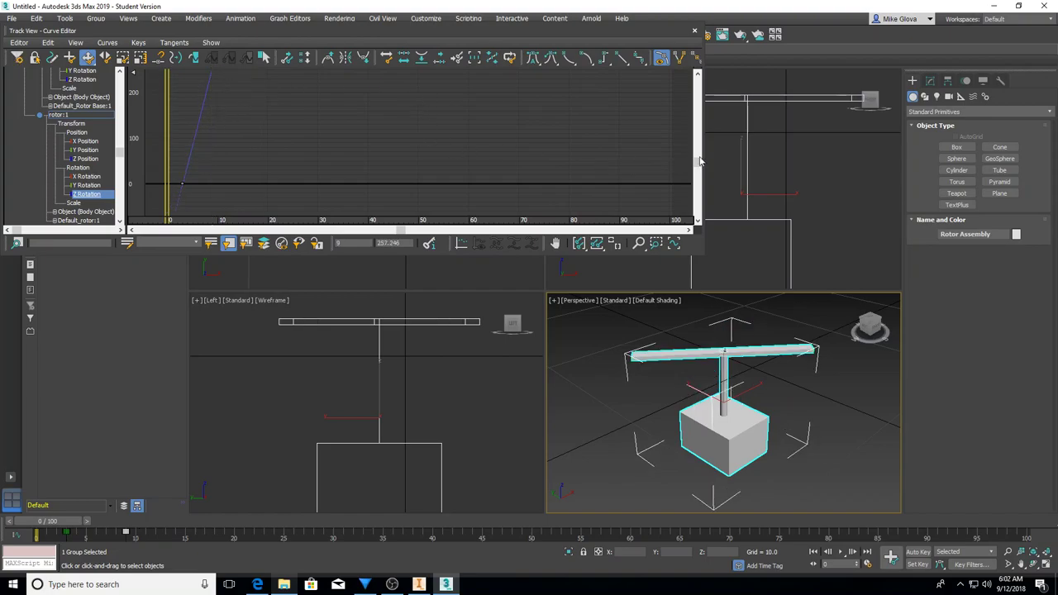
drag(699, 161, 697, 120)
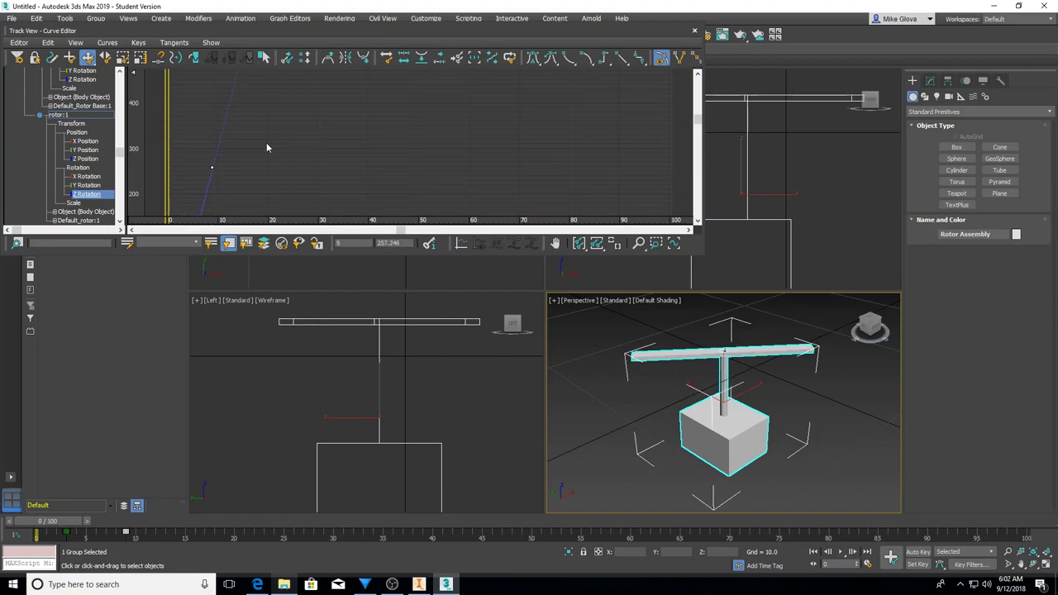
drag(212, 167, 207, 127)
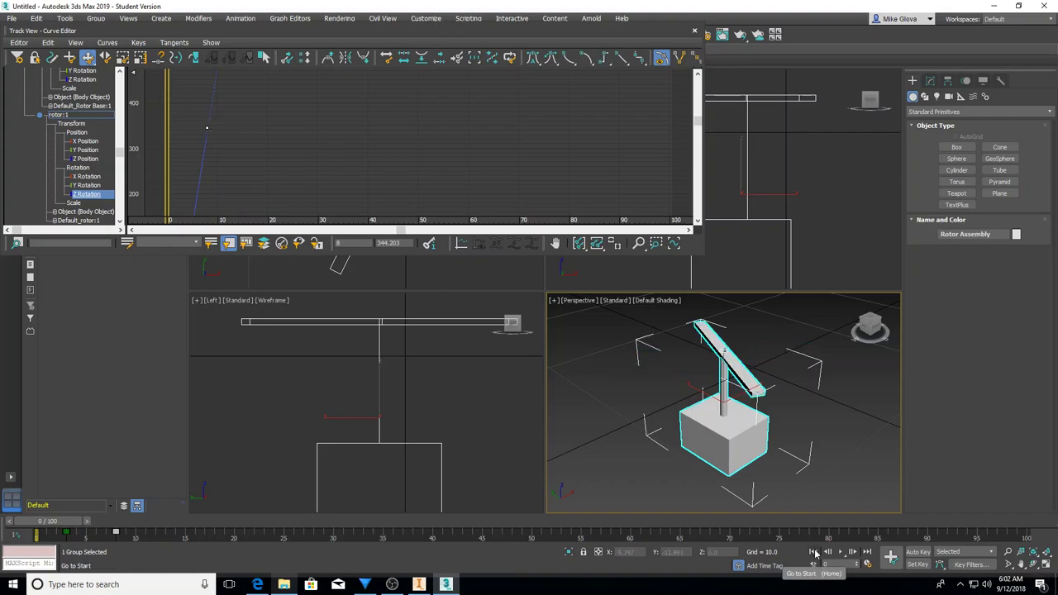
click(843, 557)
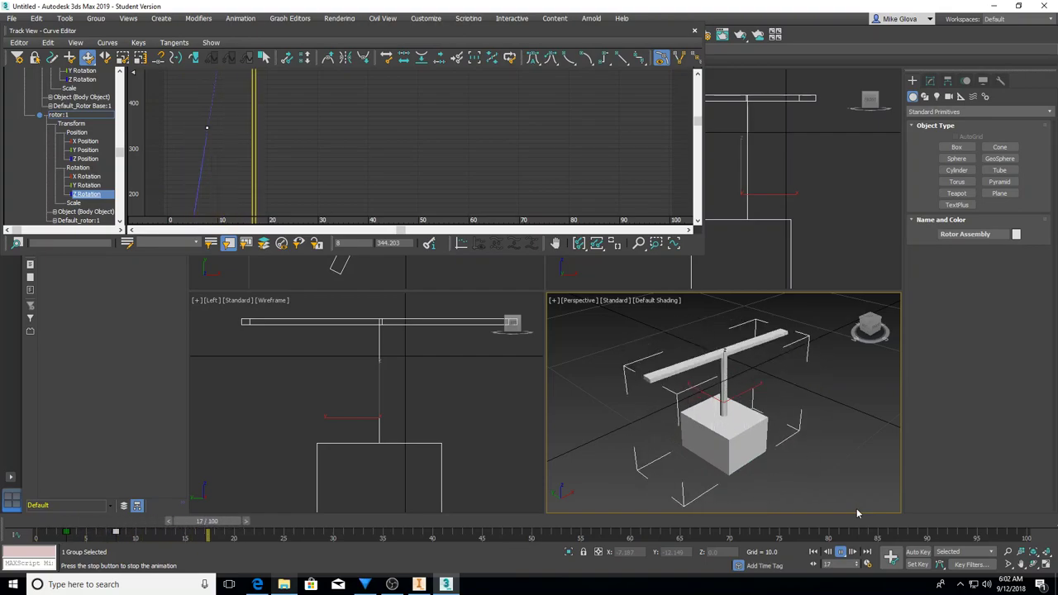
click(841, 556)
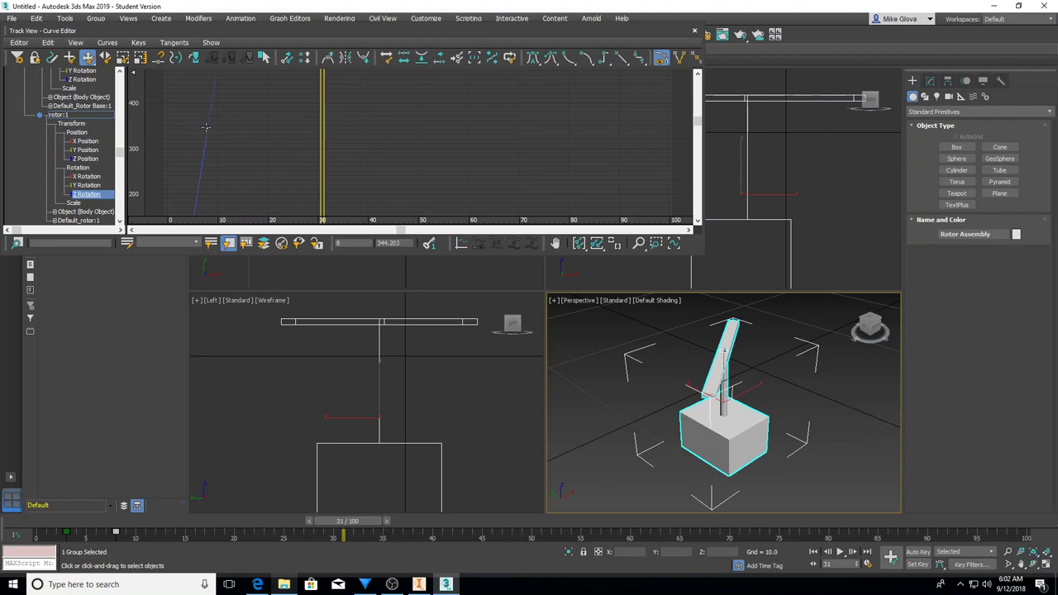
drag(205, 127, 205, 213)
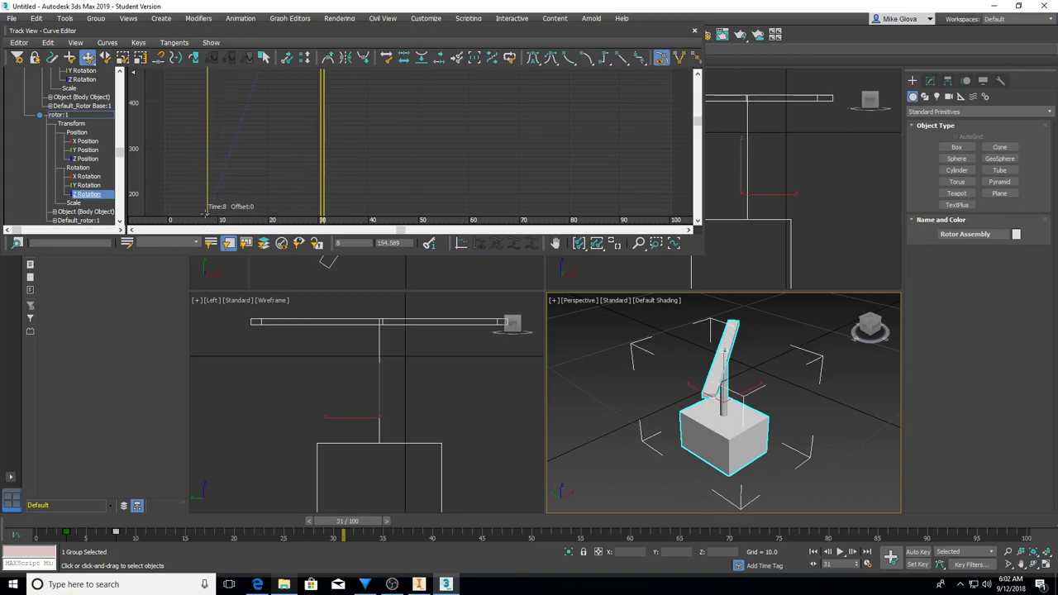
click(838, 553)
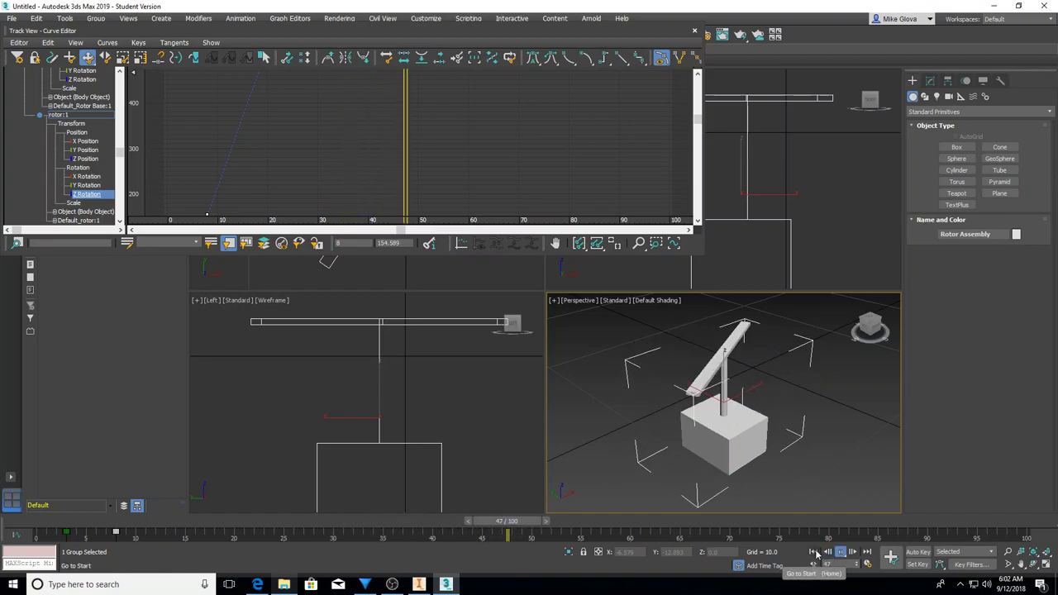
click(838, 553)
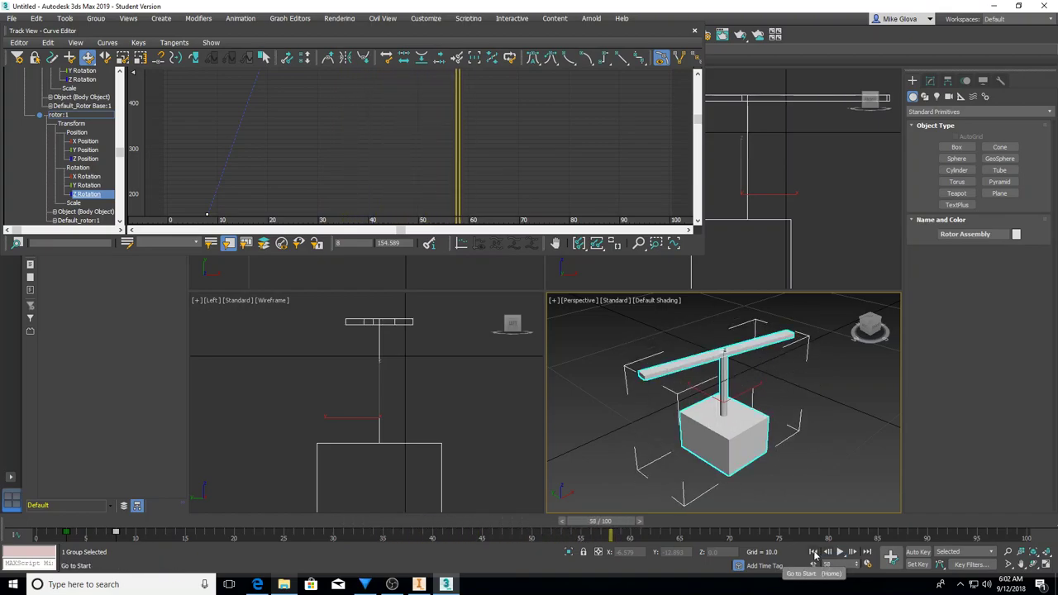
click(813, 552)
Scroll the graph and move the second key earlier to frame 5, previewing the speed.
click(699, 221)
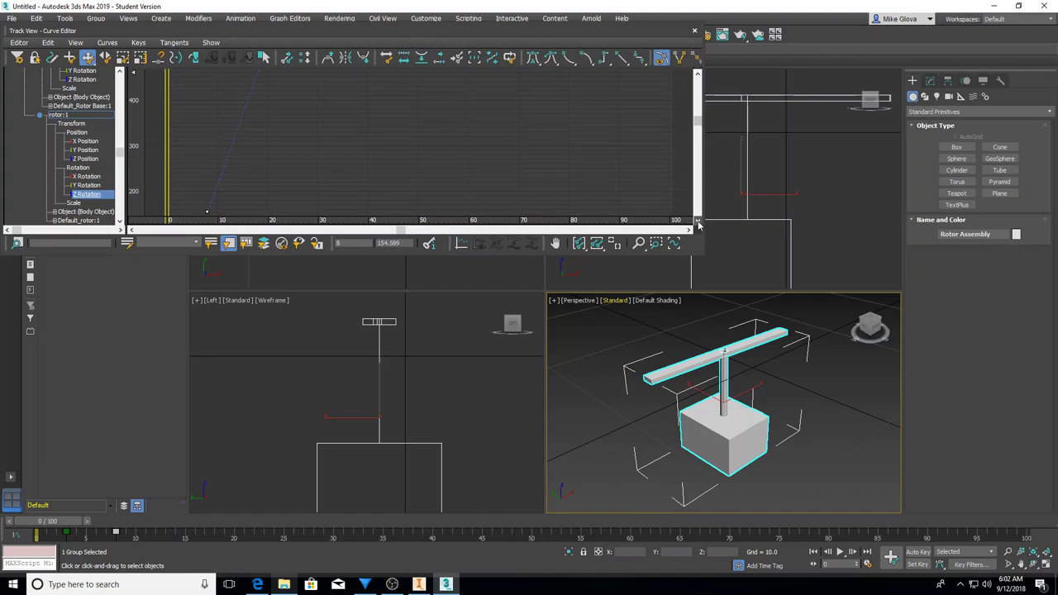
click(698, 222)
click(698, 222)
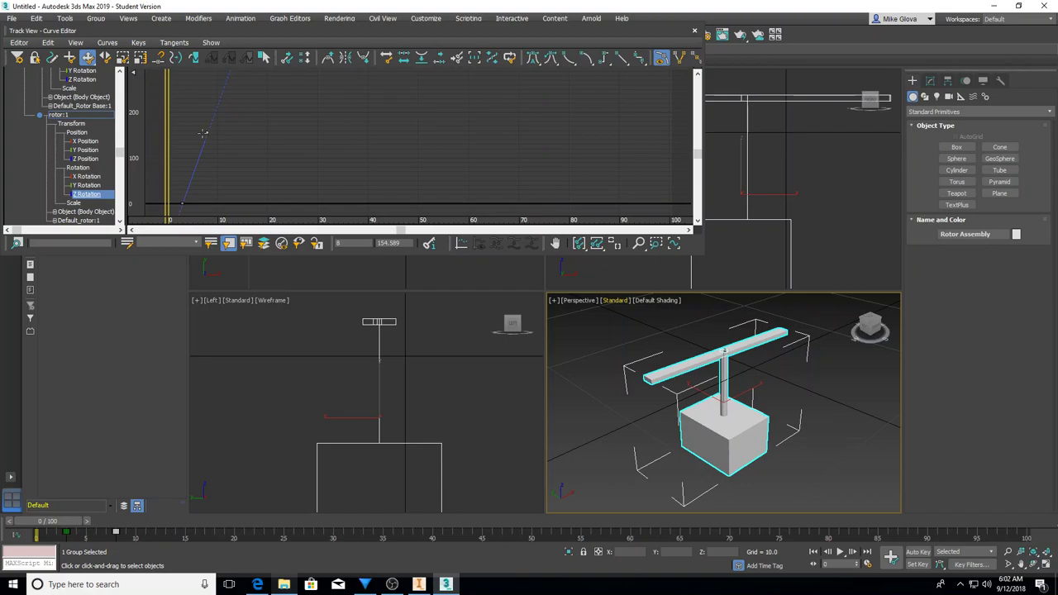
drag(202, 133, 192, 133)
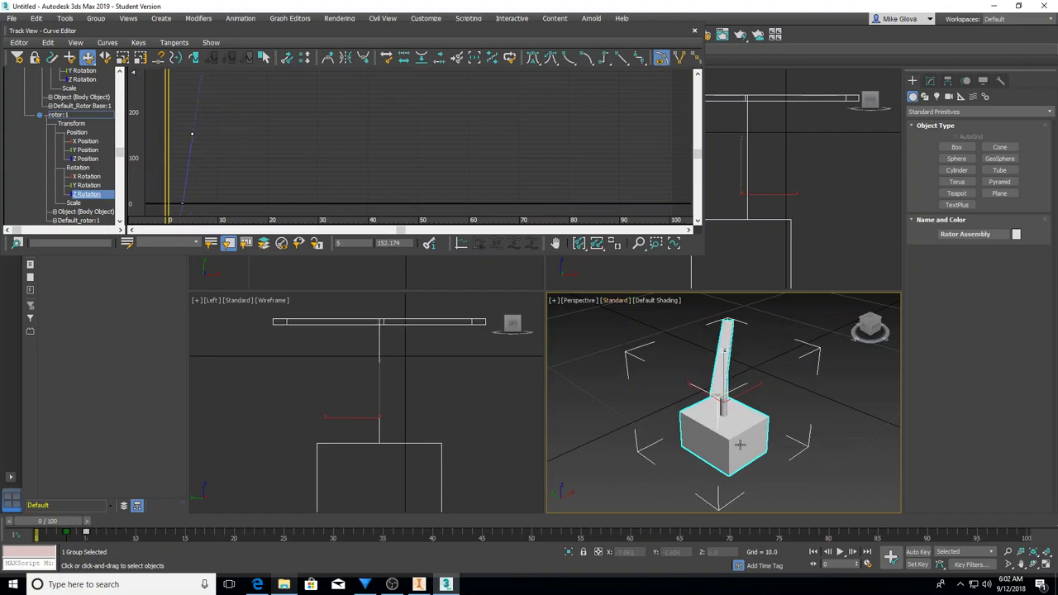
click(840, 554)
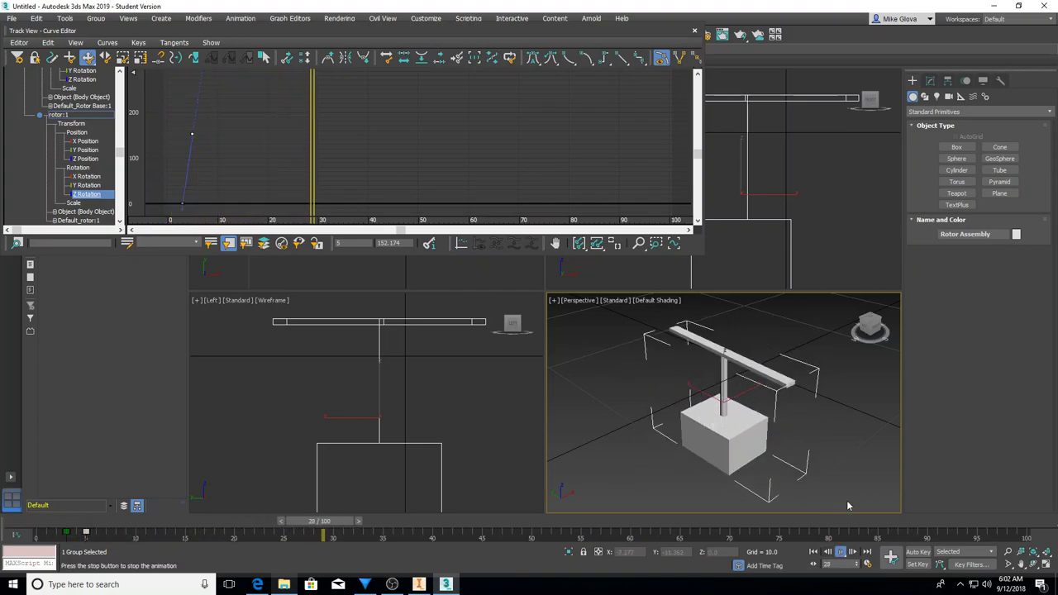
click(840, 552)
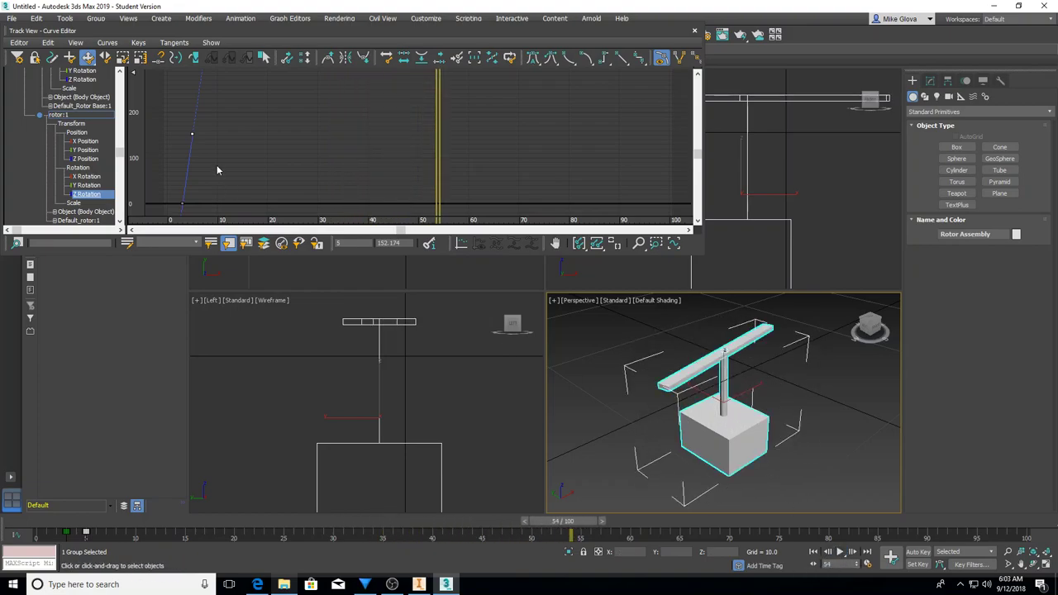
Move the second key to about 278° and then to frame 3, previewing the faster spin.
drag(192, 135, 187, 76)
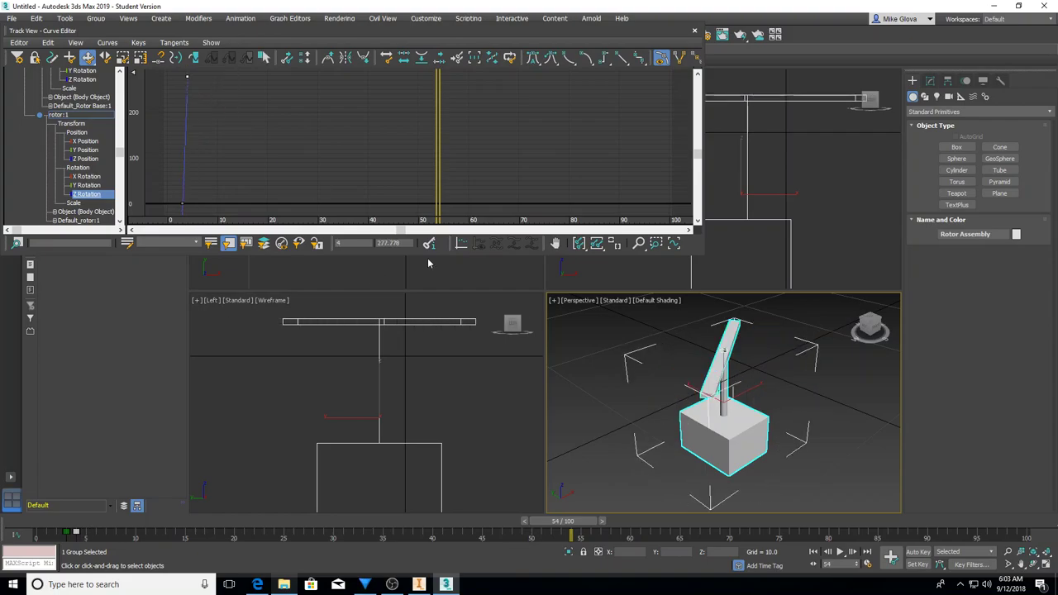
click(840, 552)
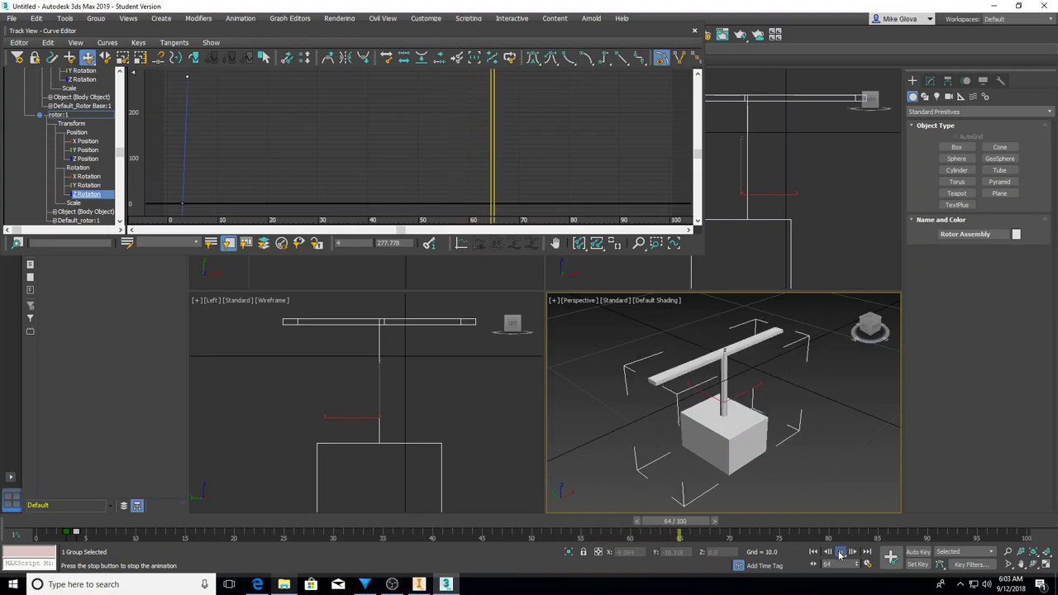
click(840, 552)
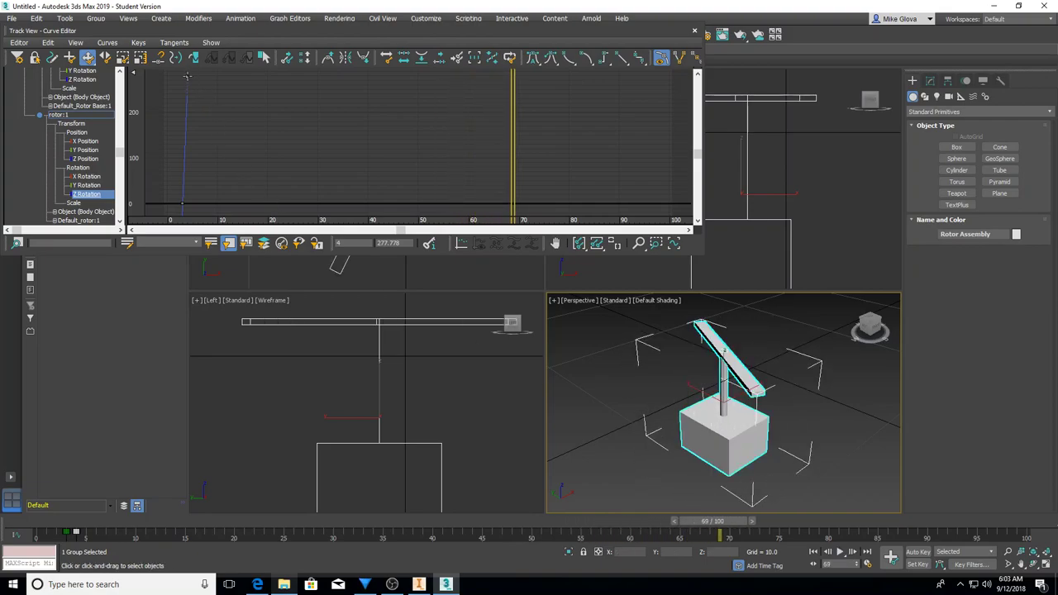
drag(188, 76, 182, 76)
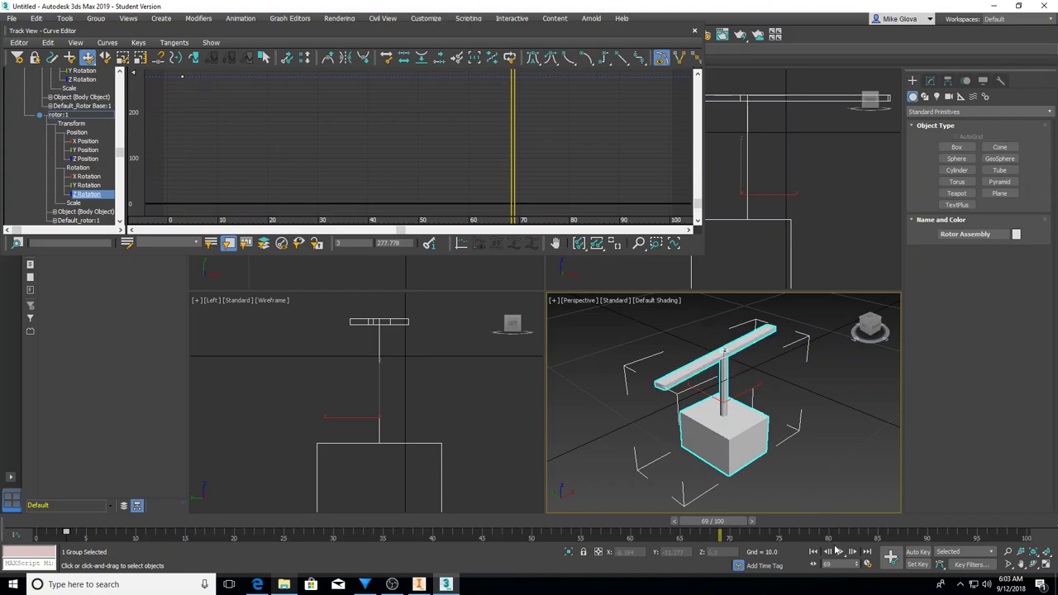
click(840, 552)
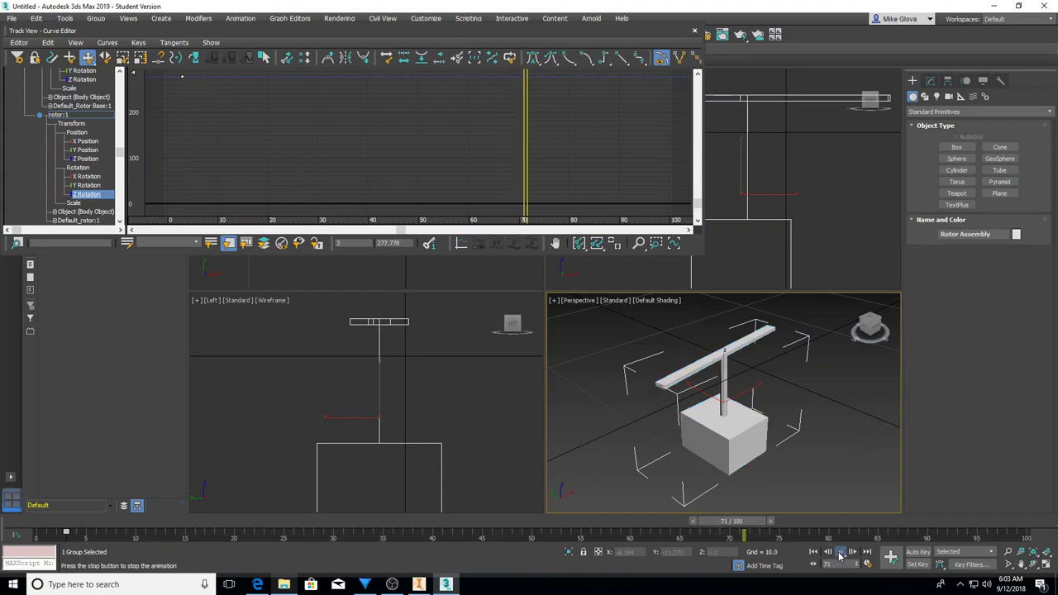
click(813, 552)
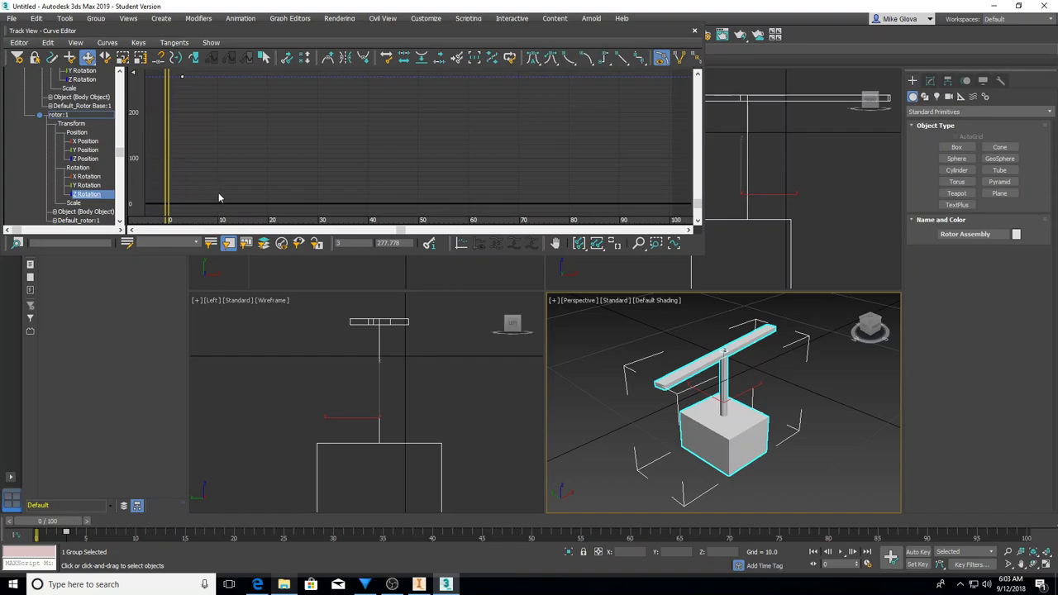
Enter 4 as the second key's frame in the key status toolbar.
text(4)
key(Return)
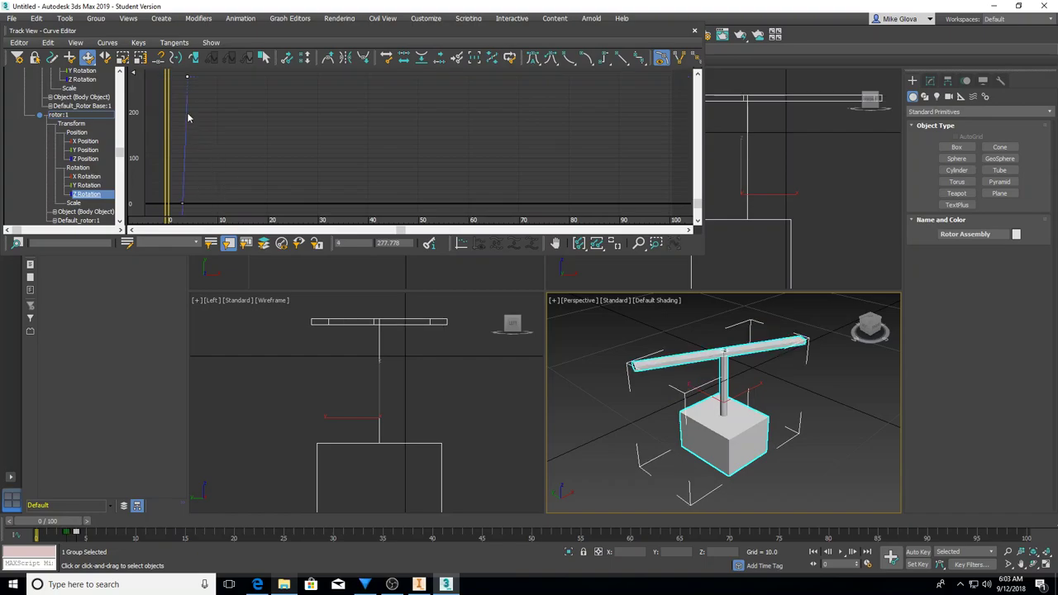